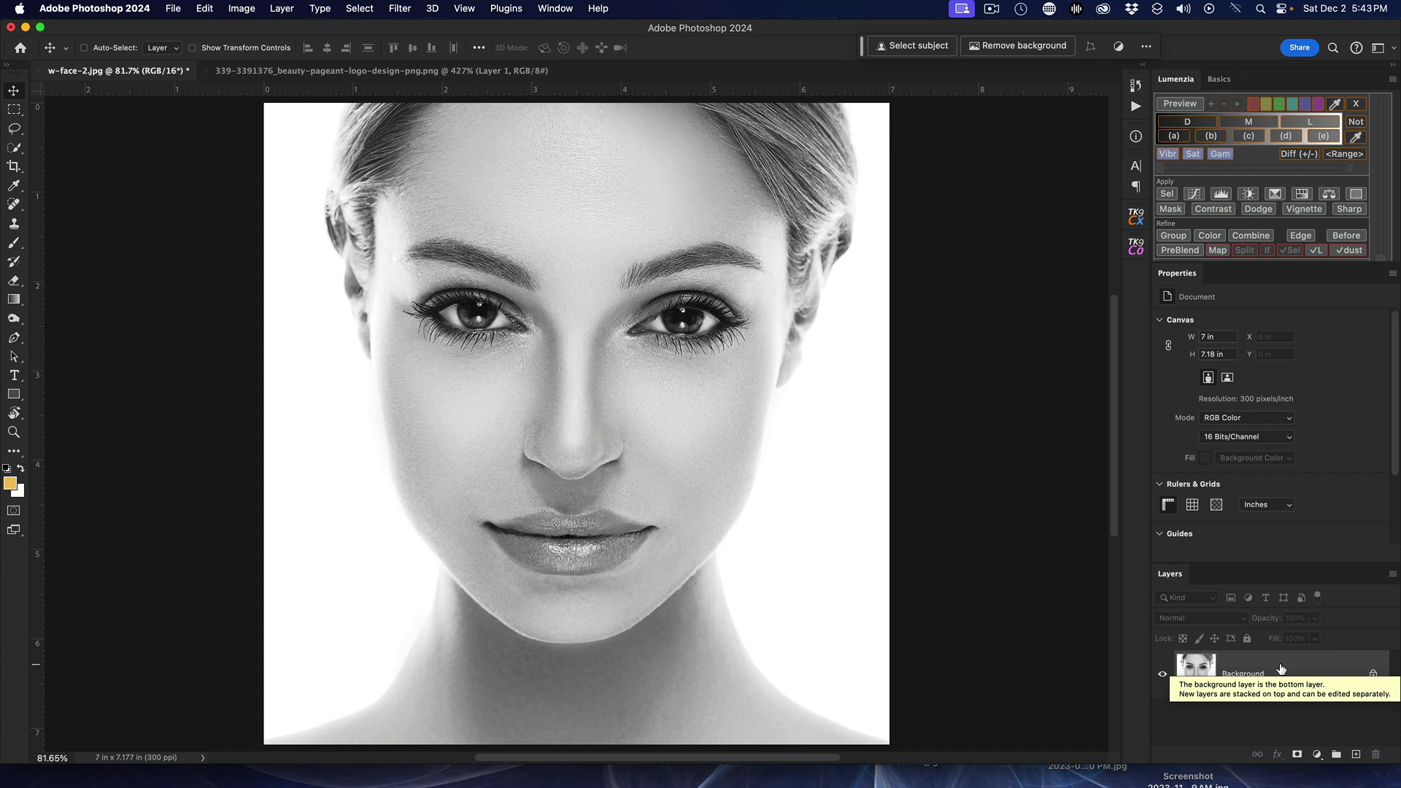
Duplicate the Background layer and hide the original so only the copy shows
key(super+j)
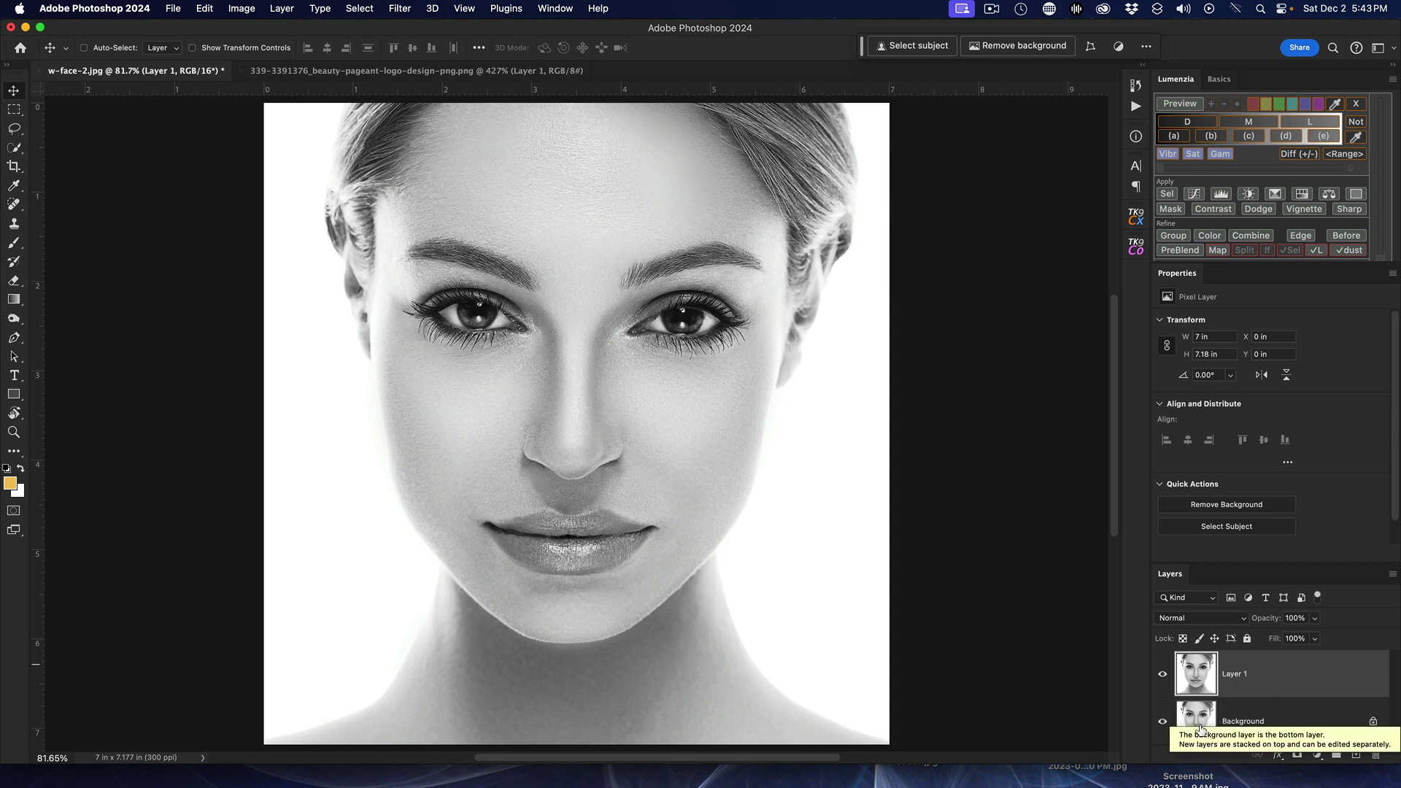
click(1163, 722)
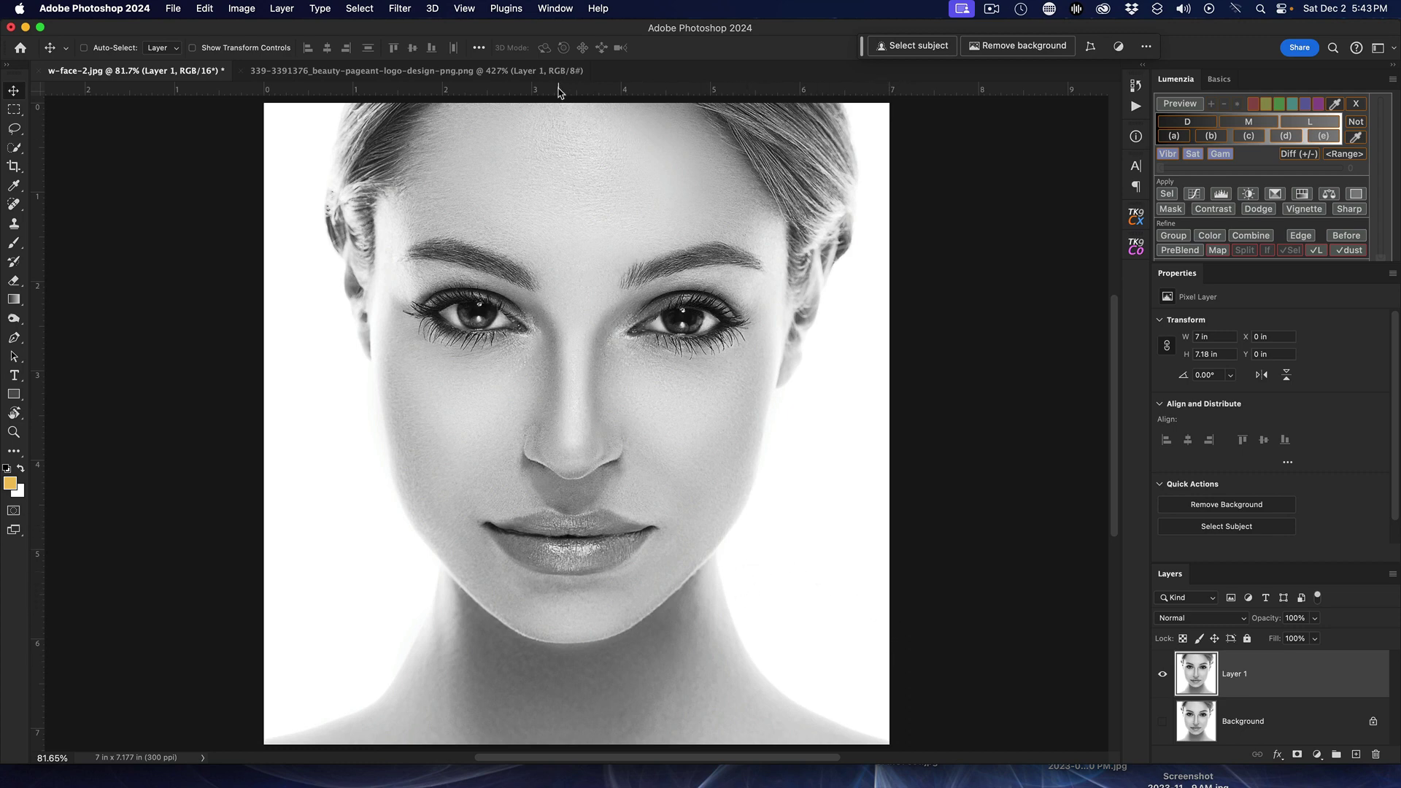
mouse_move(504, 785)
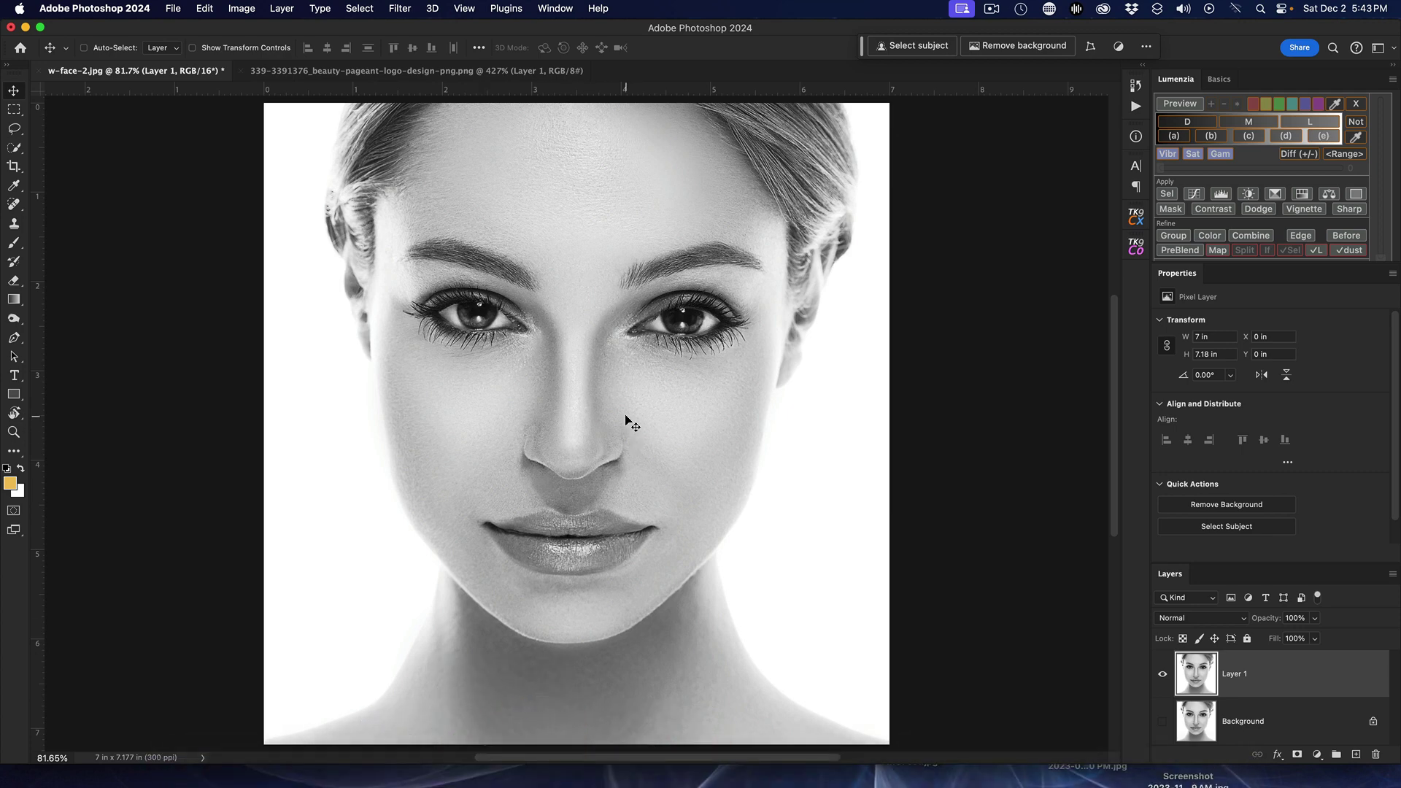
Start a Pen tool path at the image's upper edge and curve it down the forehead and nose bridge to the nose tip
click(16, 339)
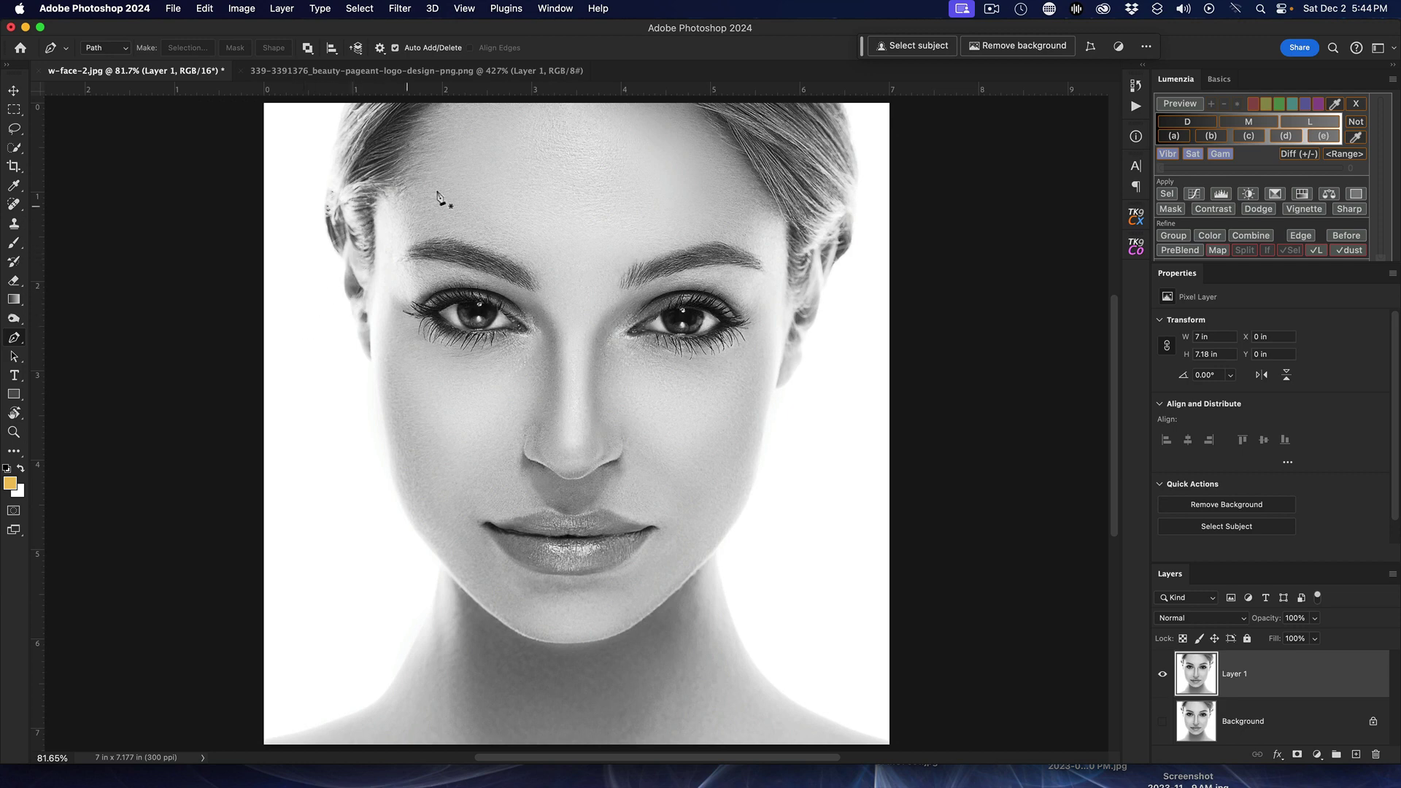
click(612, 105)
click(581, 316)
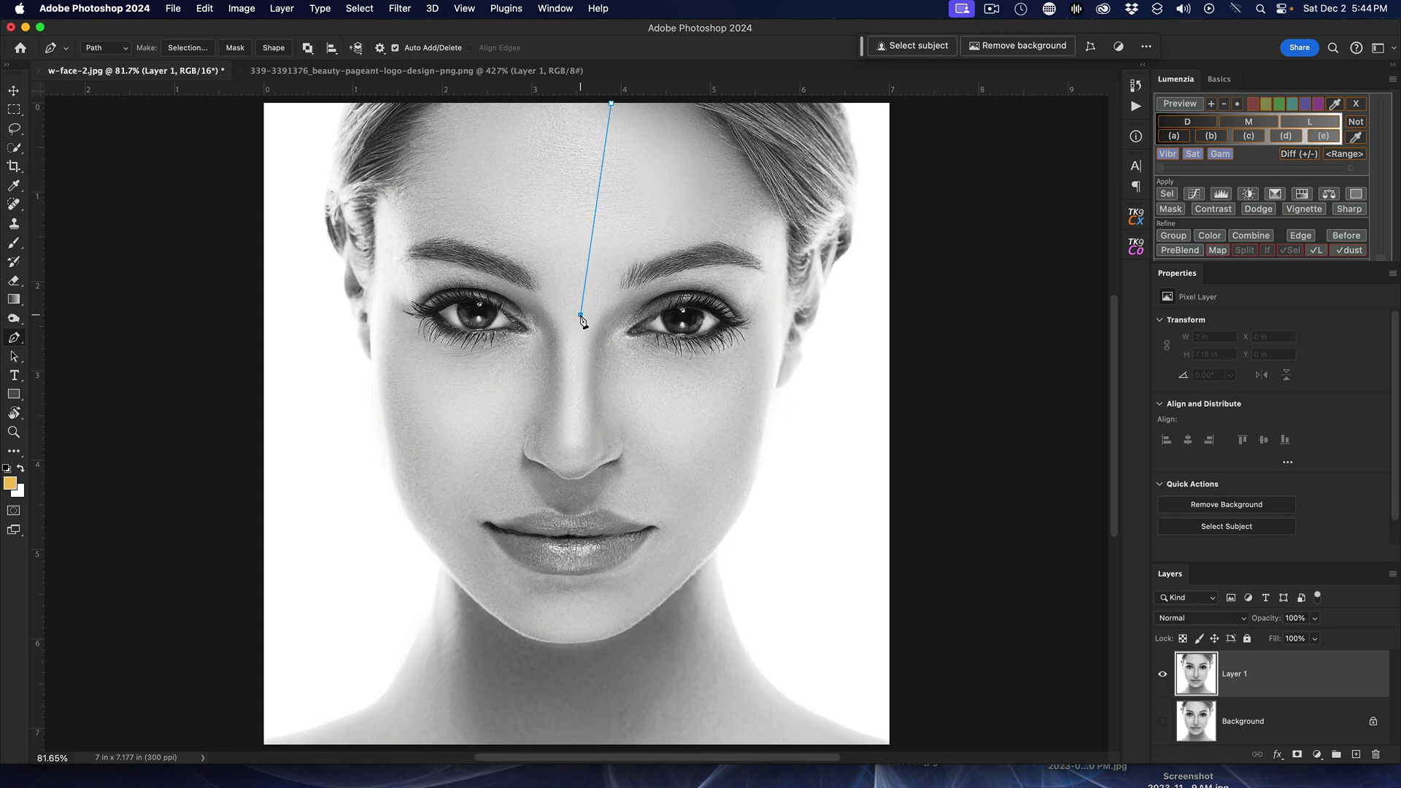
drag(581, 316, 594, 358)
drag(595, 357, 595, 357)
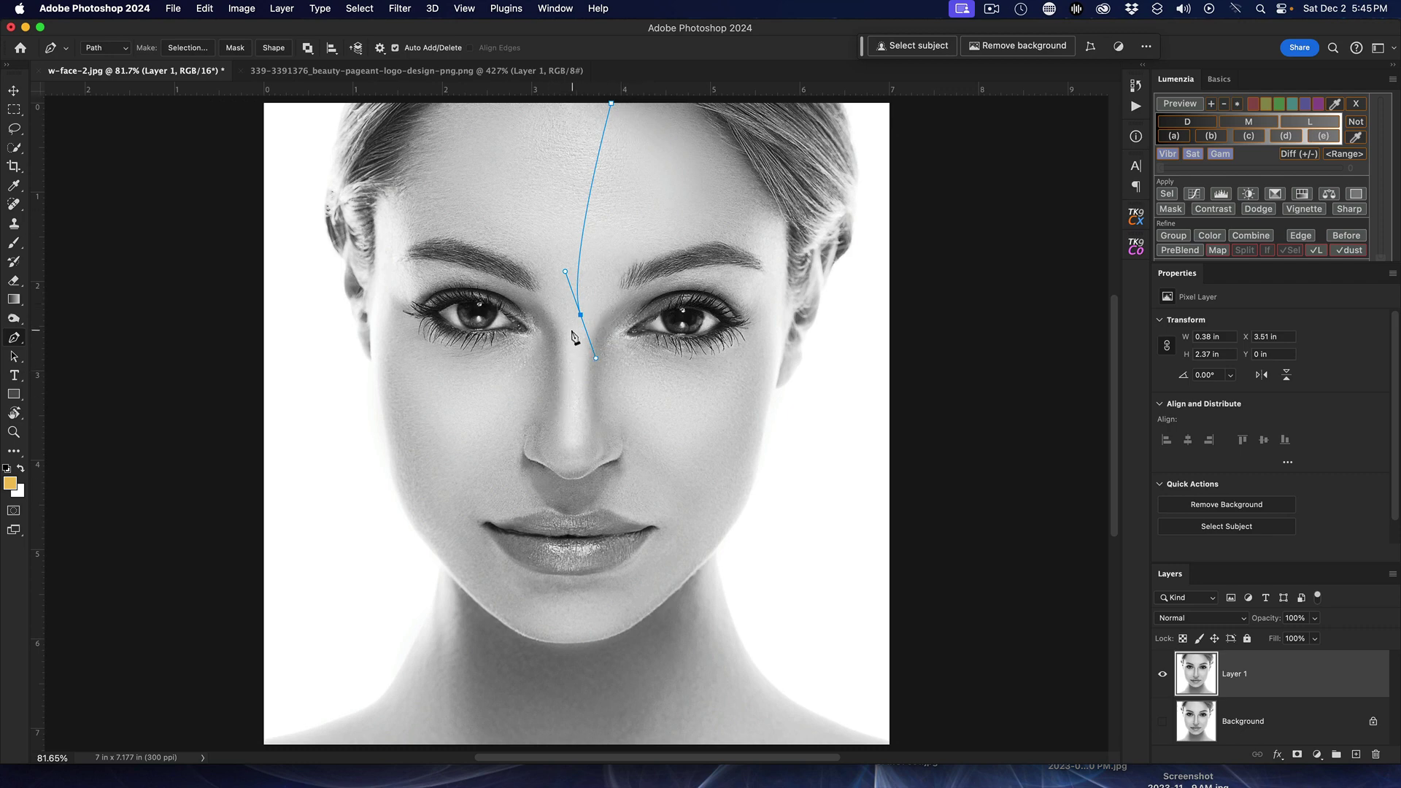
click(575, 442)
drag(574, 442, 578, 447)
drag(578, 447, 579, 448)
drag(575, 443, 579, 446)
Continue the curved path from the base of the nose over the upper lip to the line between the lips
click(575, 479)
mouse_move(575, 483)
mouse_down()
mouse_move(594, 473)
mouse_move(561, 483)
mouse_move(572, 483)
mouse_up()
drag(565, 480, 571, 488)
drag(565, 515, 582, 517)
drag(580, 518, 581, 517)
mouse_move(564, 540)
mouse_down()
mouse_move(586, 532)
mouse_move(568, 555)
mouse_up()
drag(571, 547, 572, 548)
Extend the curved path over the lower lip, chin and neck to just below the image's lower edge
scroll(587, 593, up, 5)
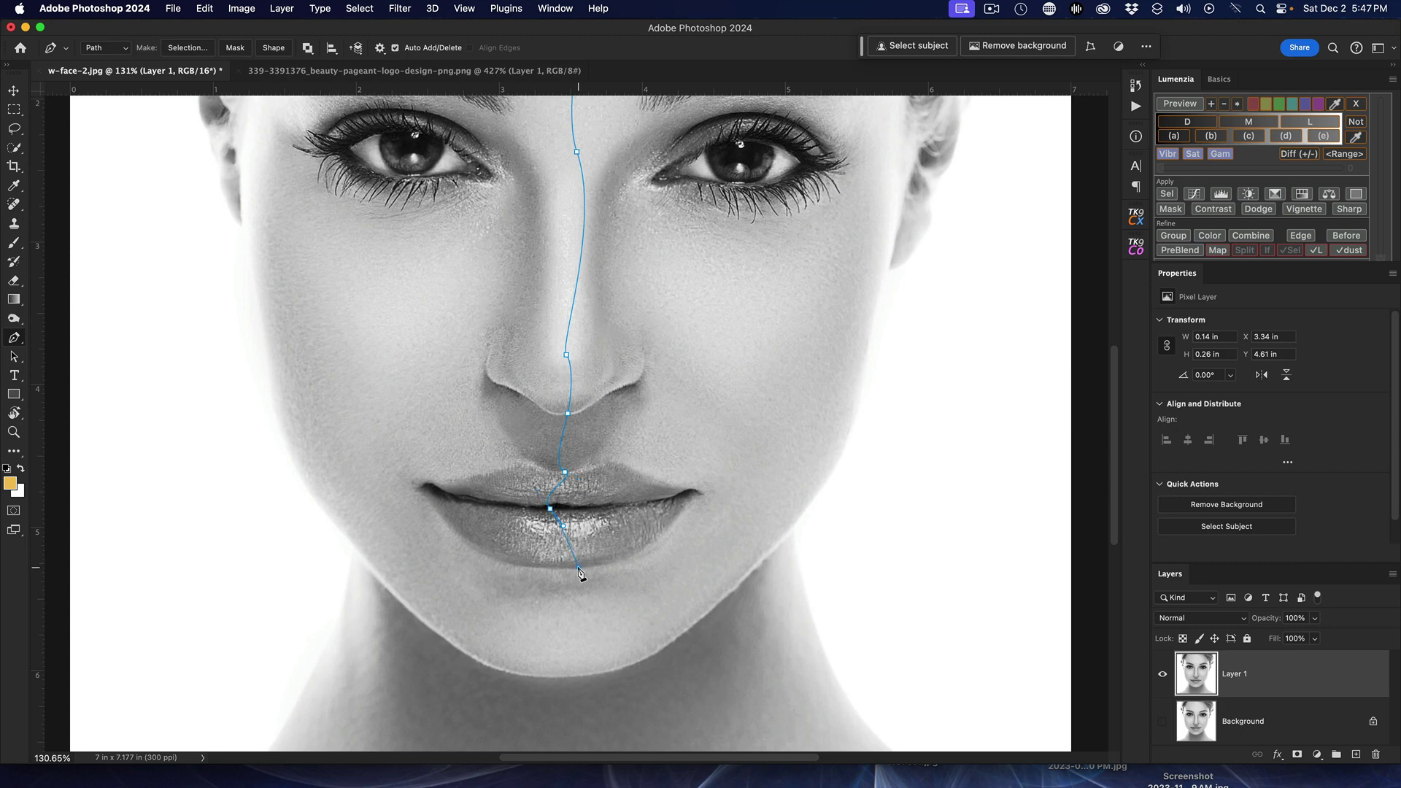
mouse_move(579, 568)
mouse_down()
mouse_move(563, 575)
mouse_move(575, 576)
mouse_up()
scroll(575, 580, down, 3)
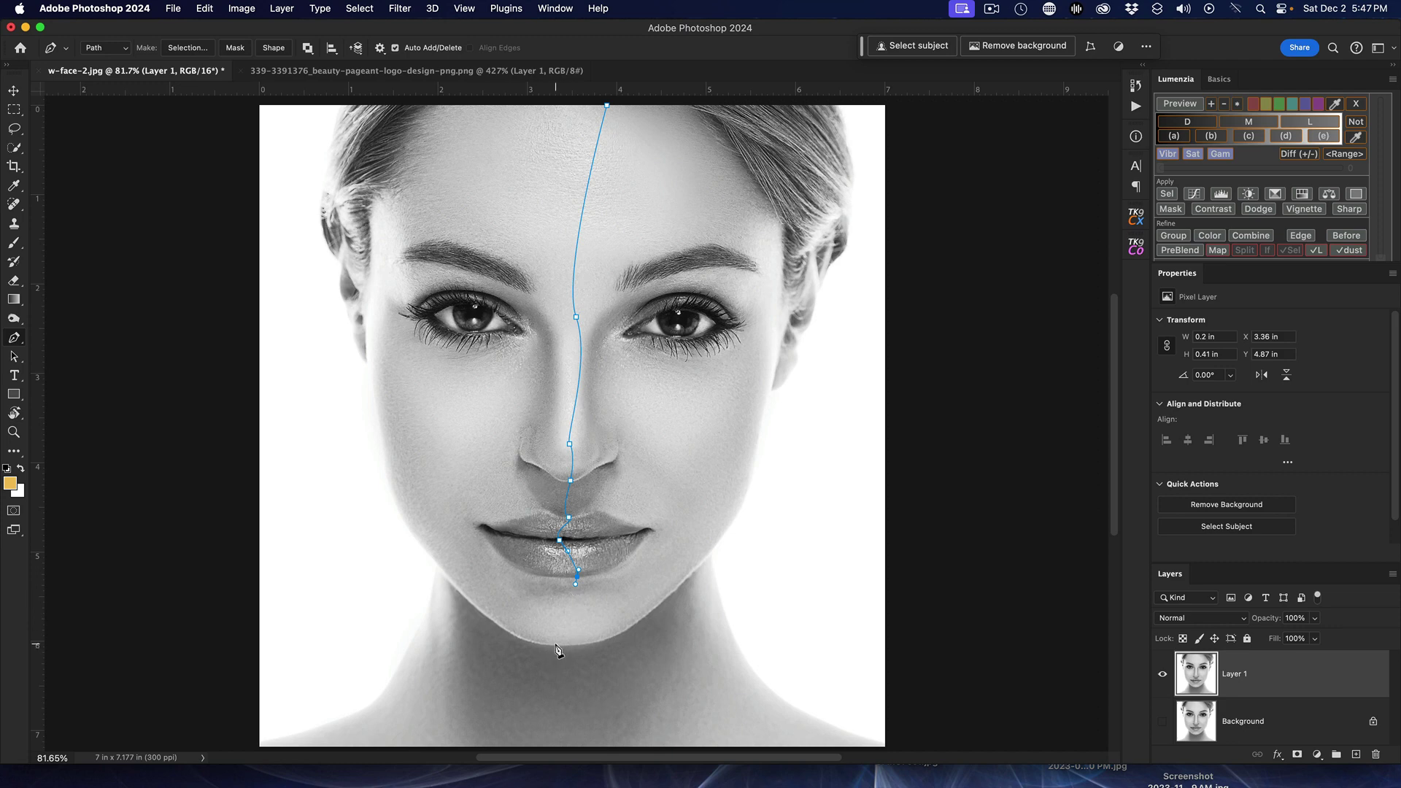
mouse_move(556, 645)
mouse_down()
mouse_move(577, 652)
mouse_move(565, 664)
mouse_up()
drag(594, 751, 584, 739)
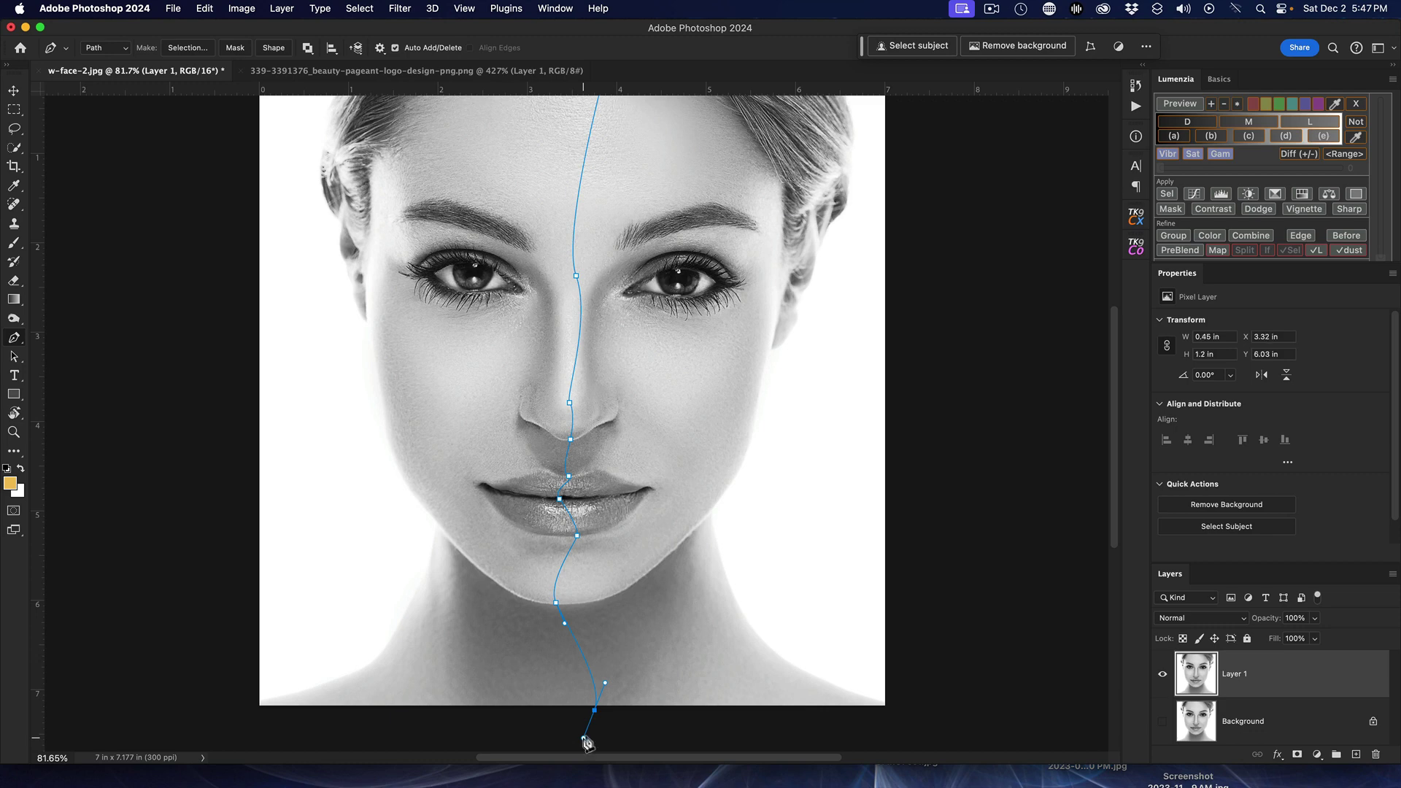
Close the path around the right half of the face with anchor points outside the canvas, ending at the starting point
click(935, 715)
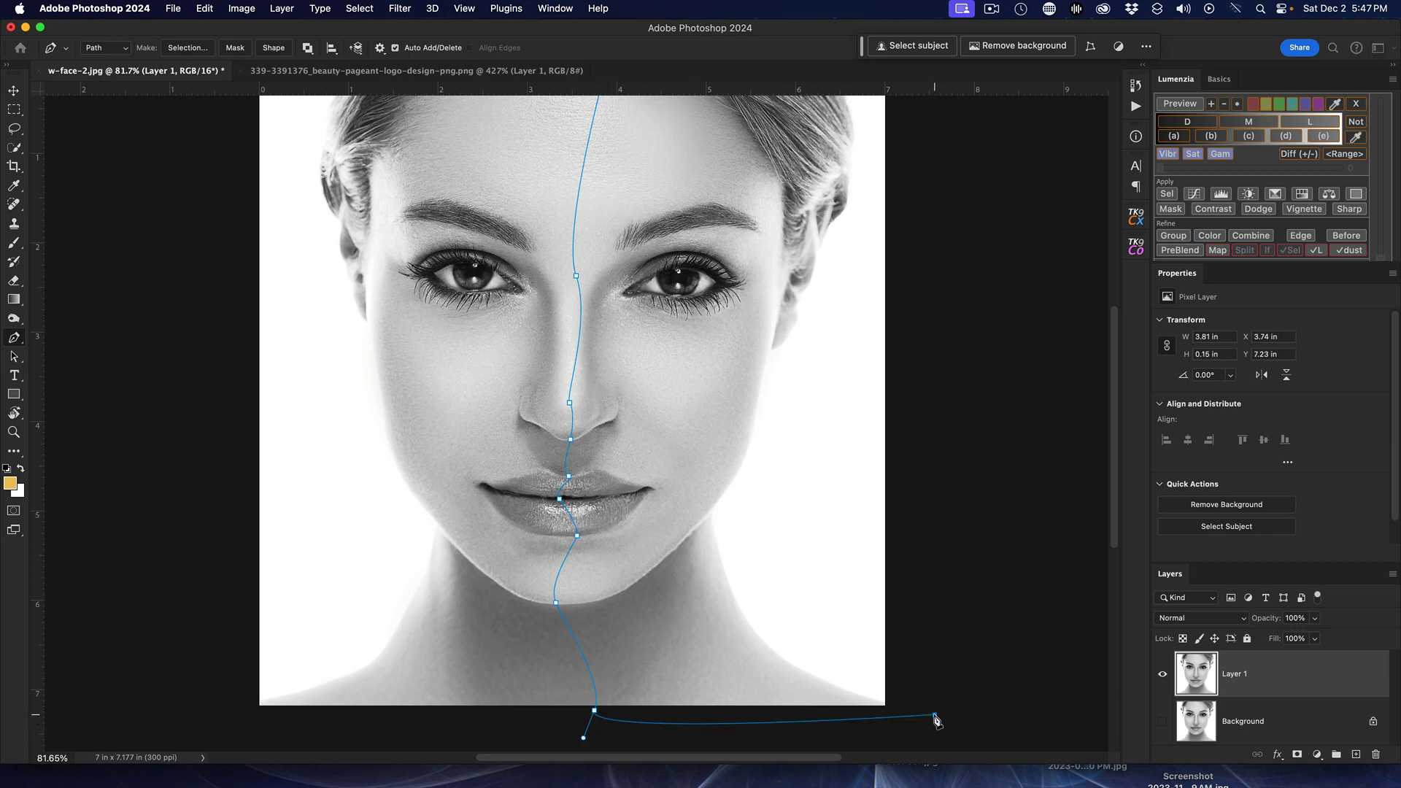
click(942, 113)
scroll(973, 182, up, 5)
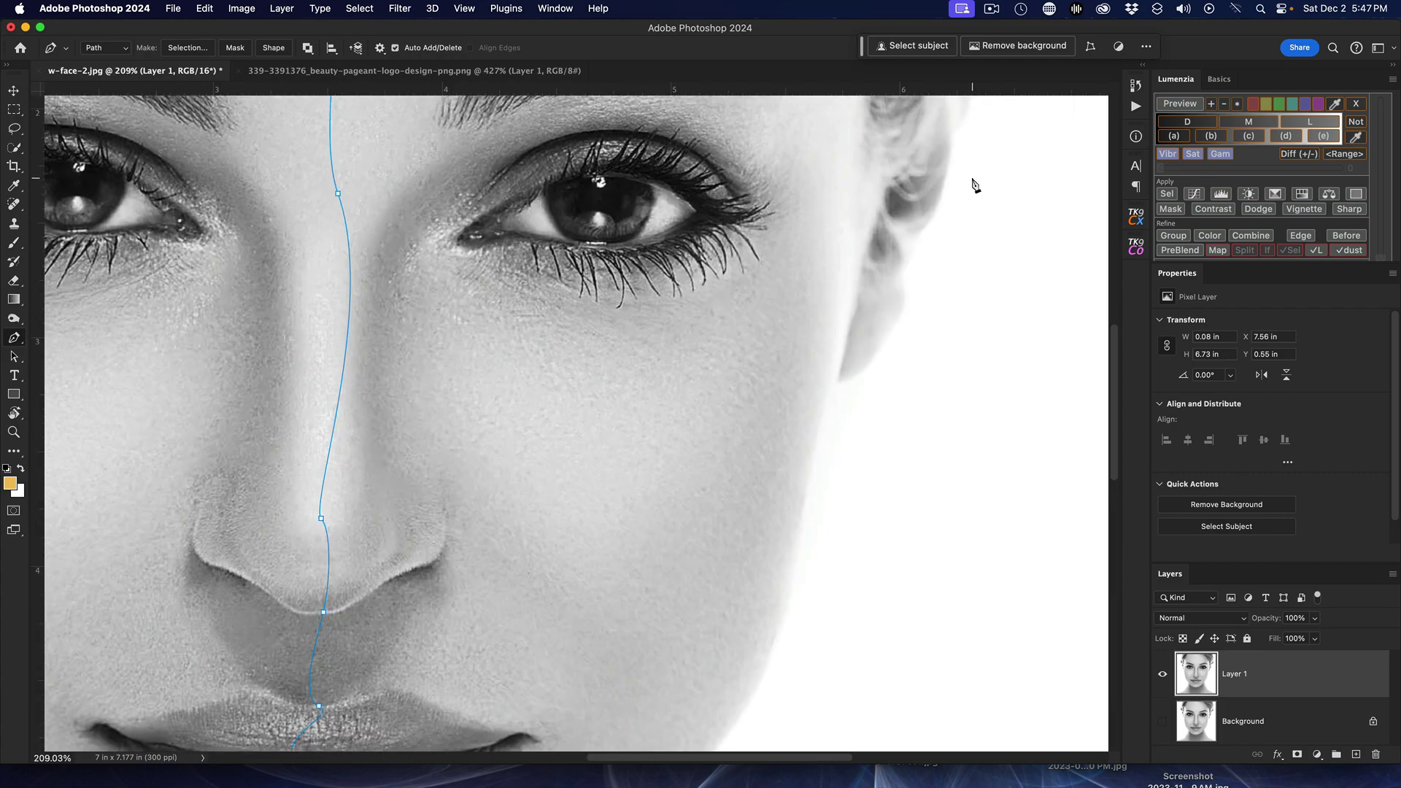
scroll(973, 182, down, 5)
drag(1115, 387, 1114, 240)
click(1055, 319)
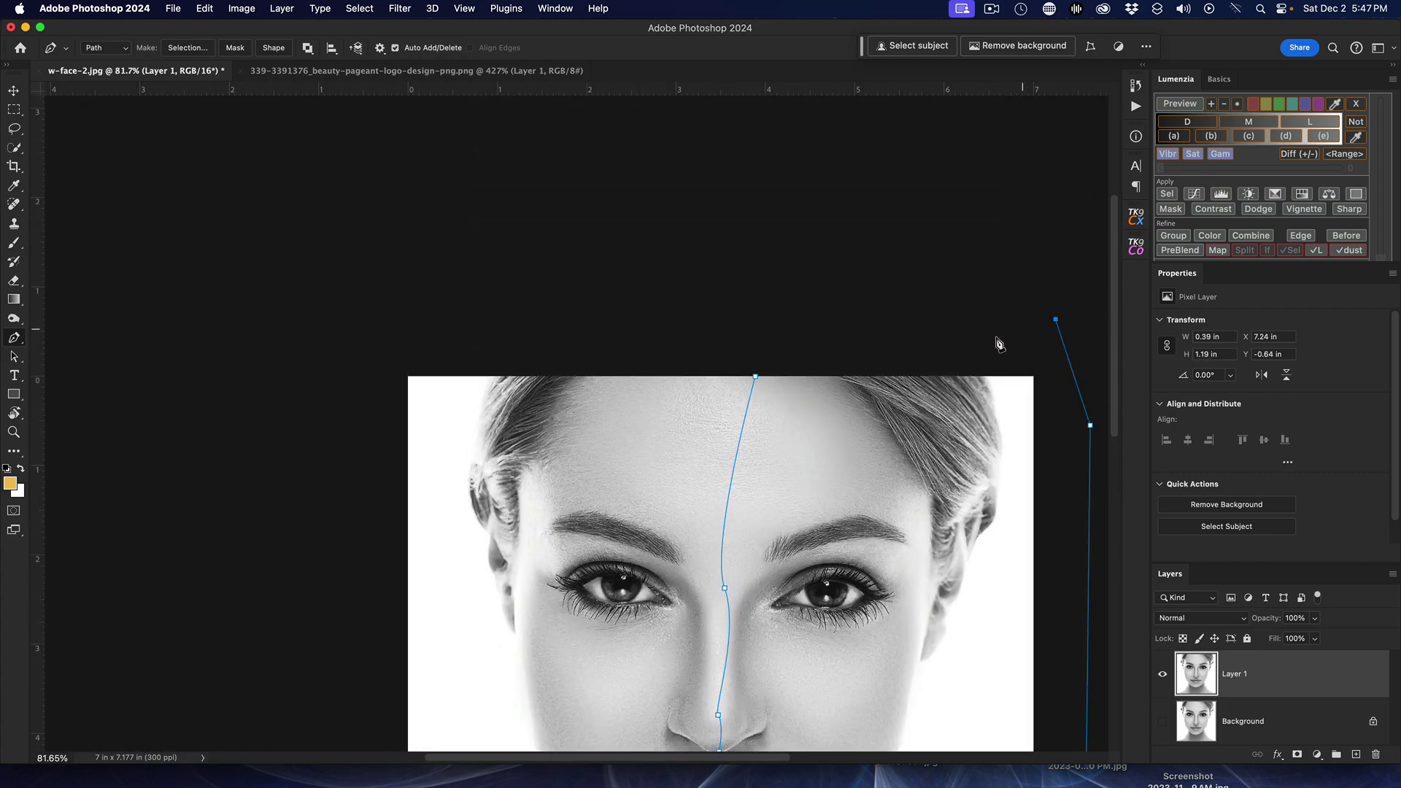
click(755, 377)
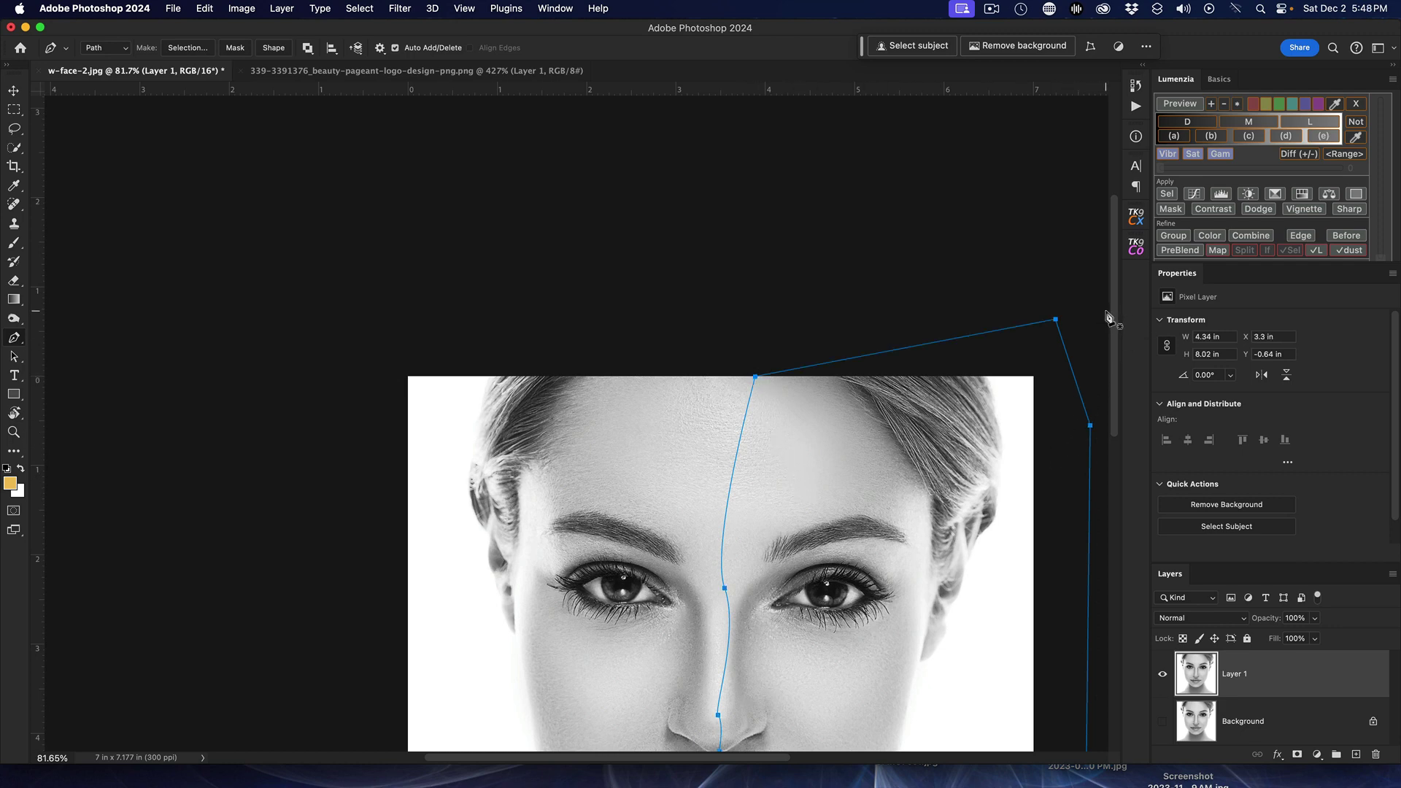
Convert the closed path into a new anti-aliased selection with a feather radius of 0 pixels
drag(1111, 318, 1110, 406)
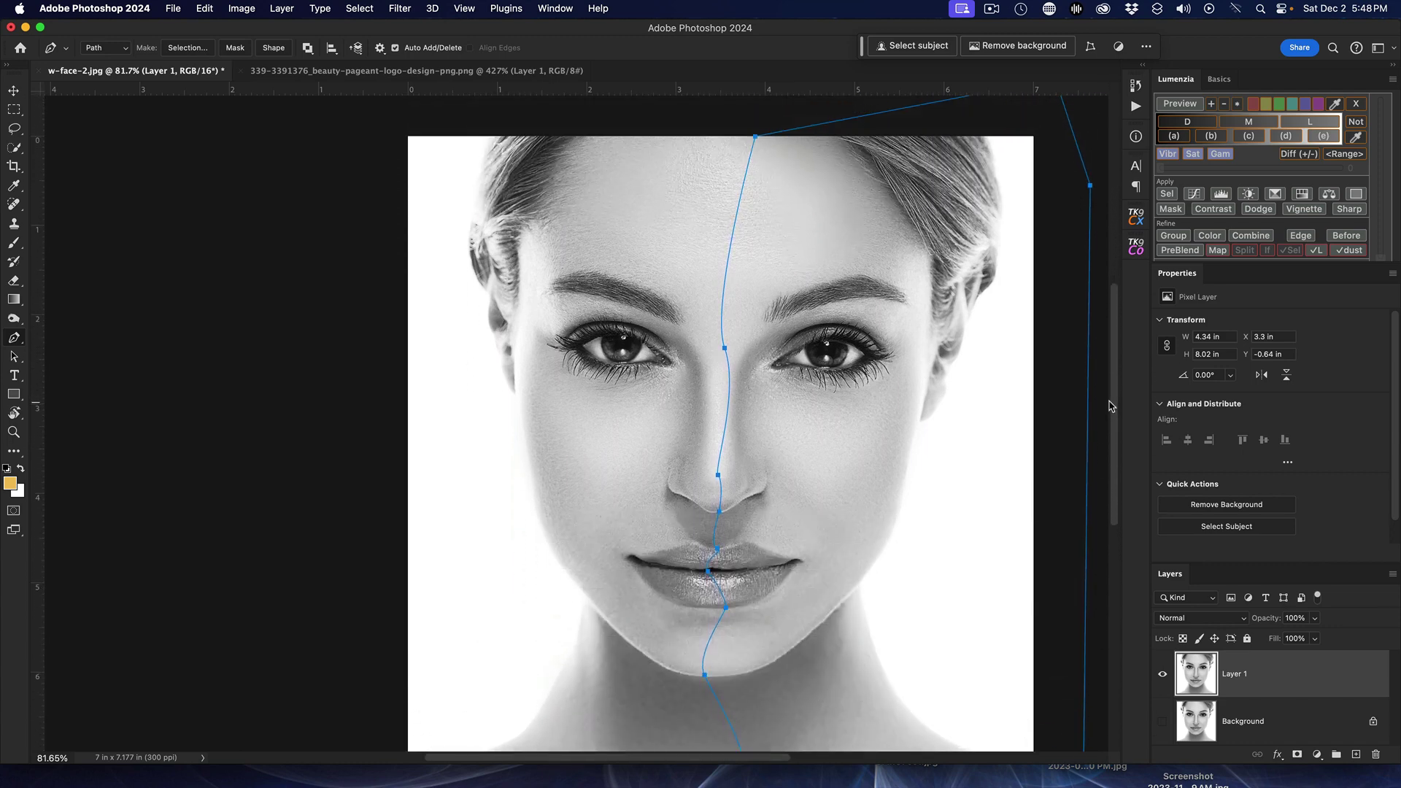
right_click(809, 177)
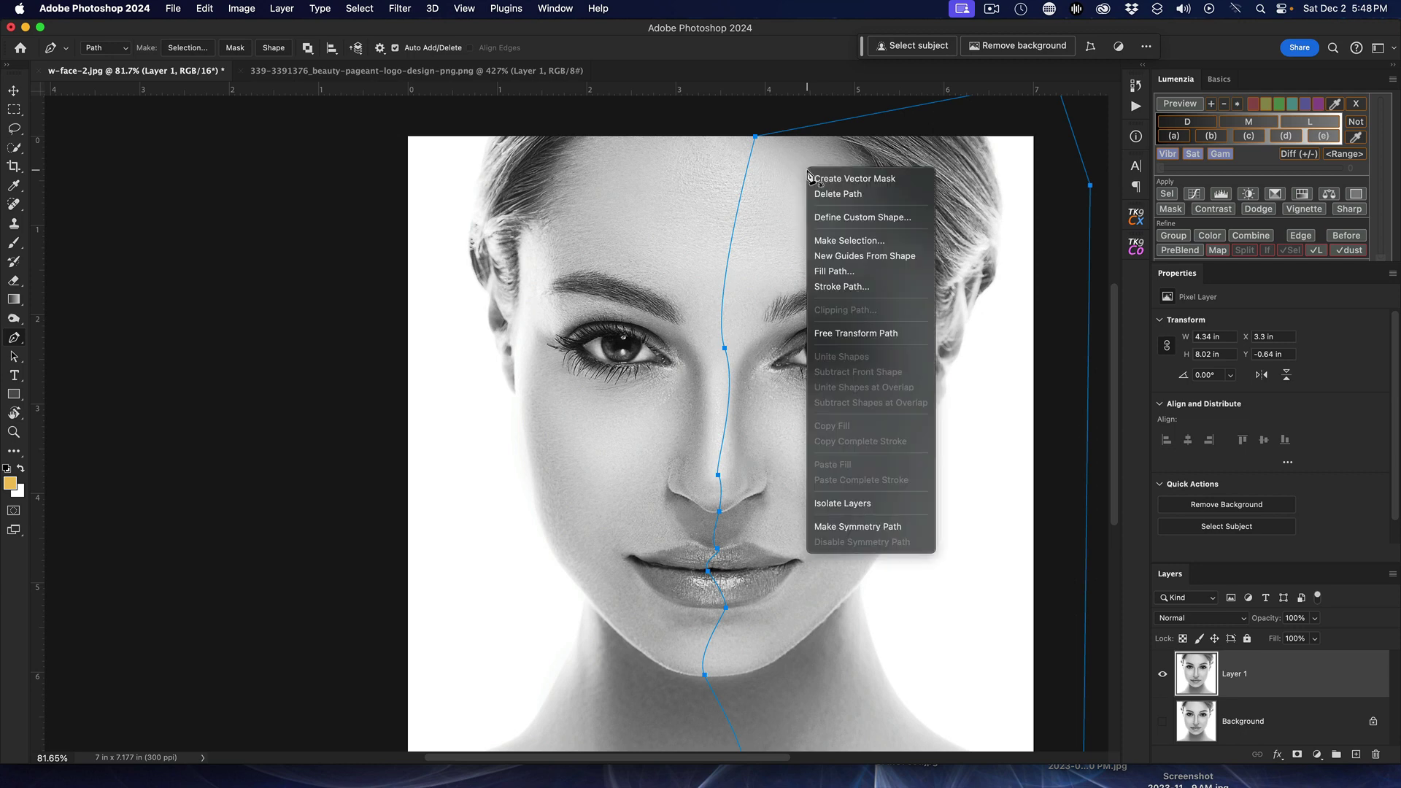
click(843, 242)
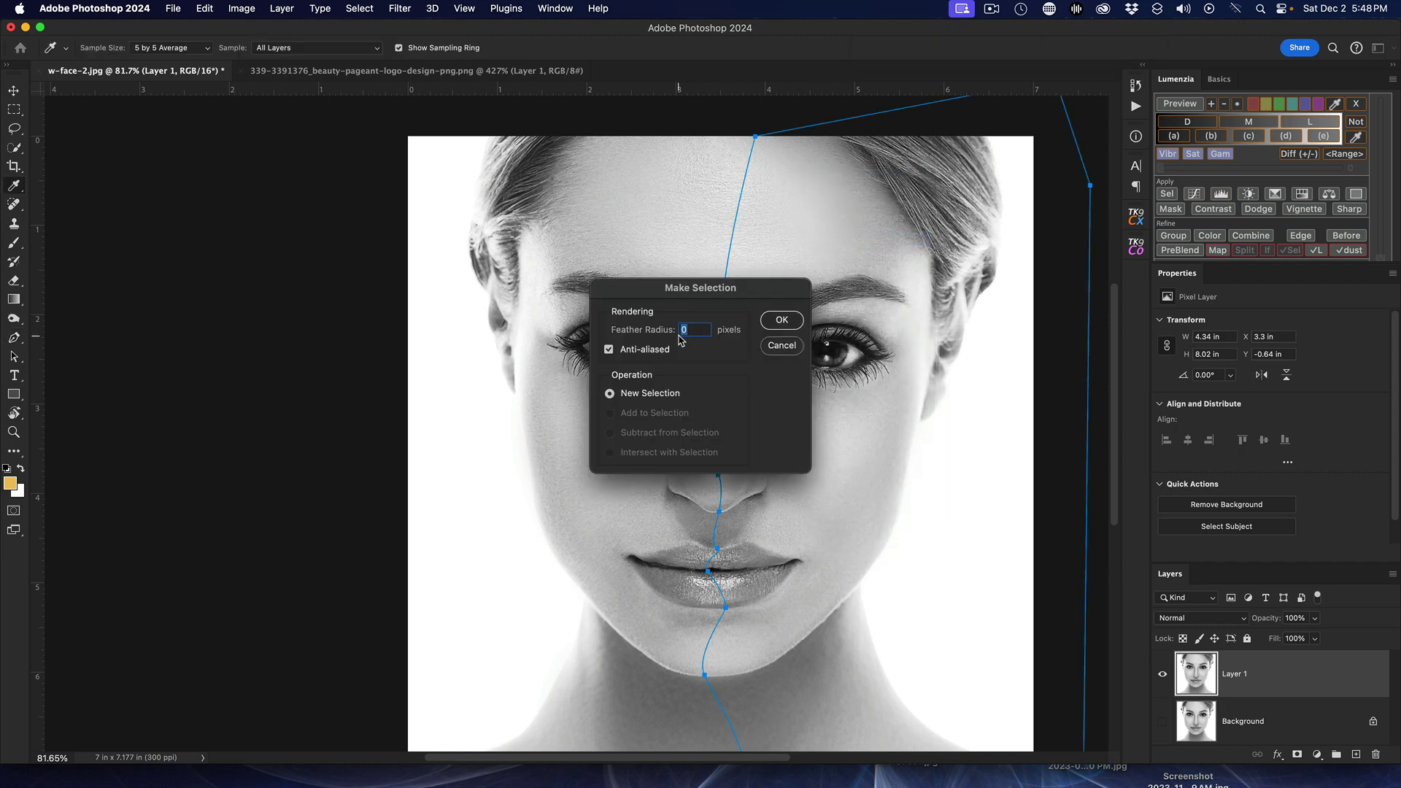
click(798, 324)
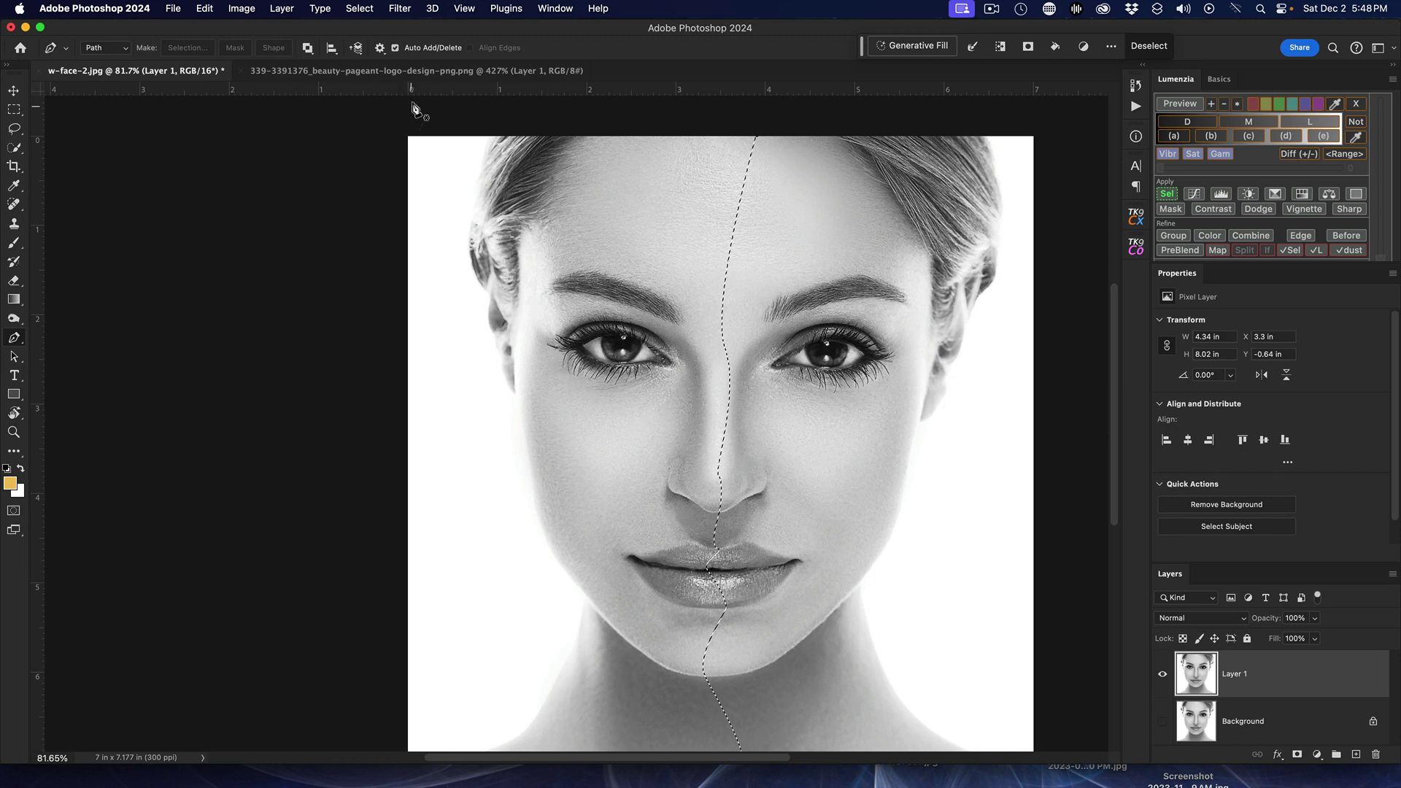
Save the selection as a new channel named demo
click(366, 8)
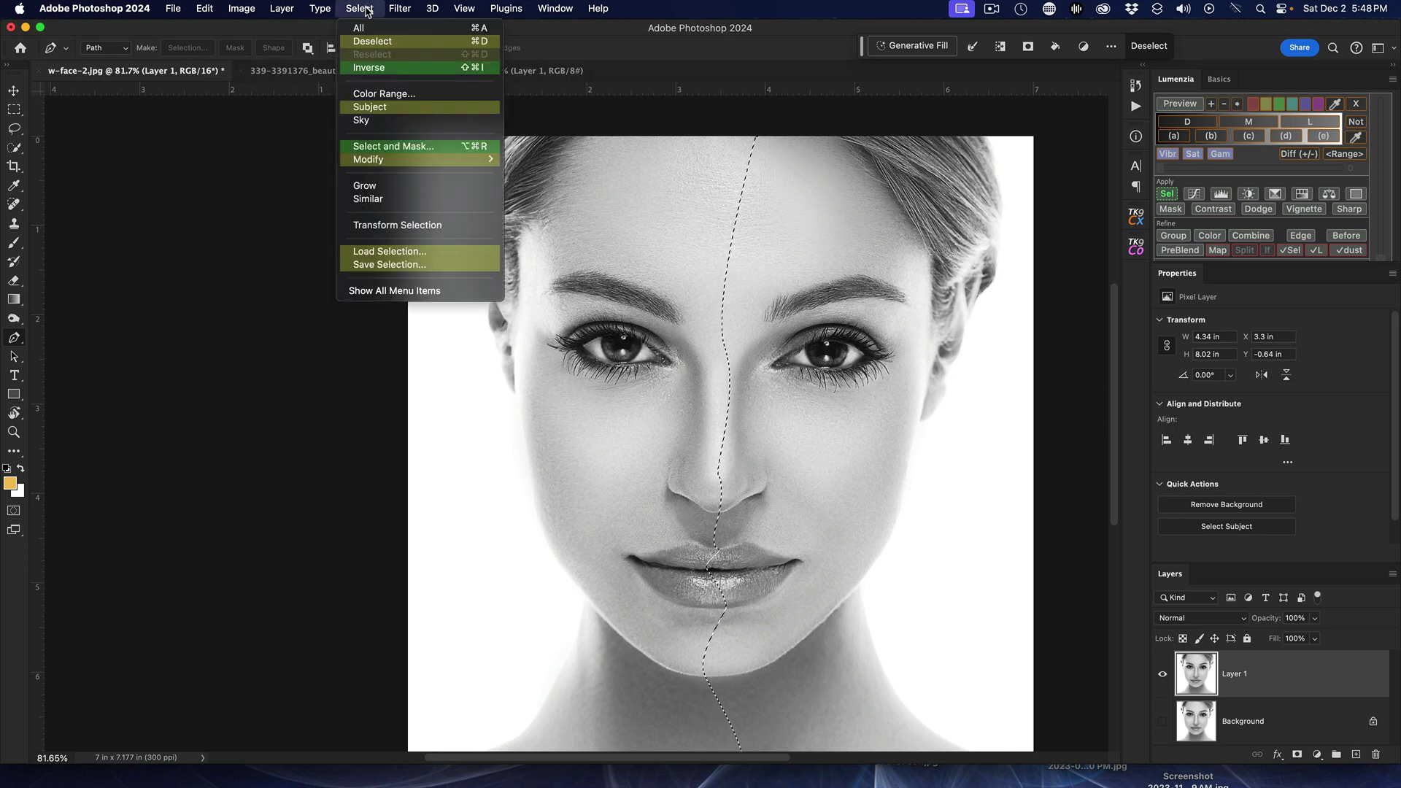
click(413, 271)
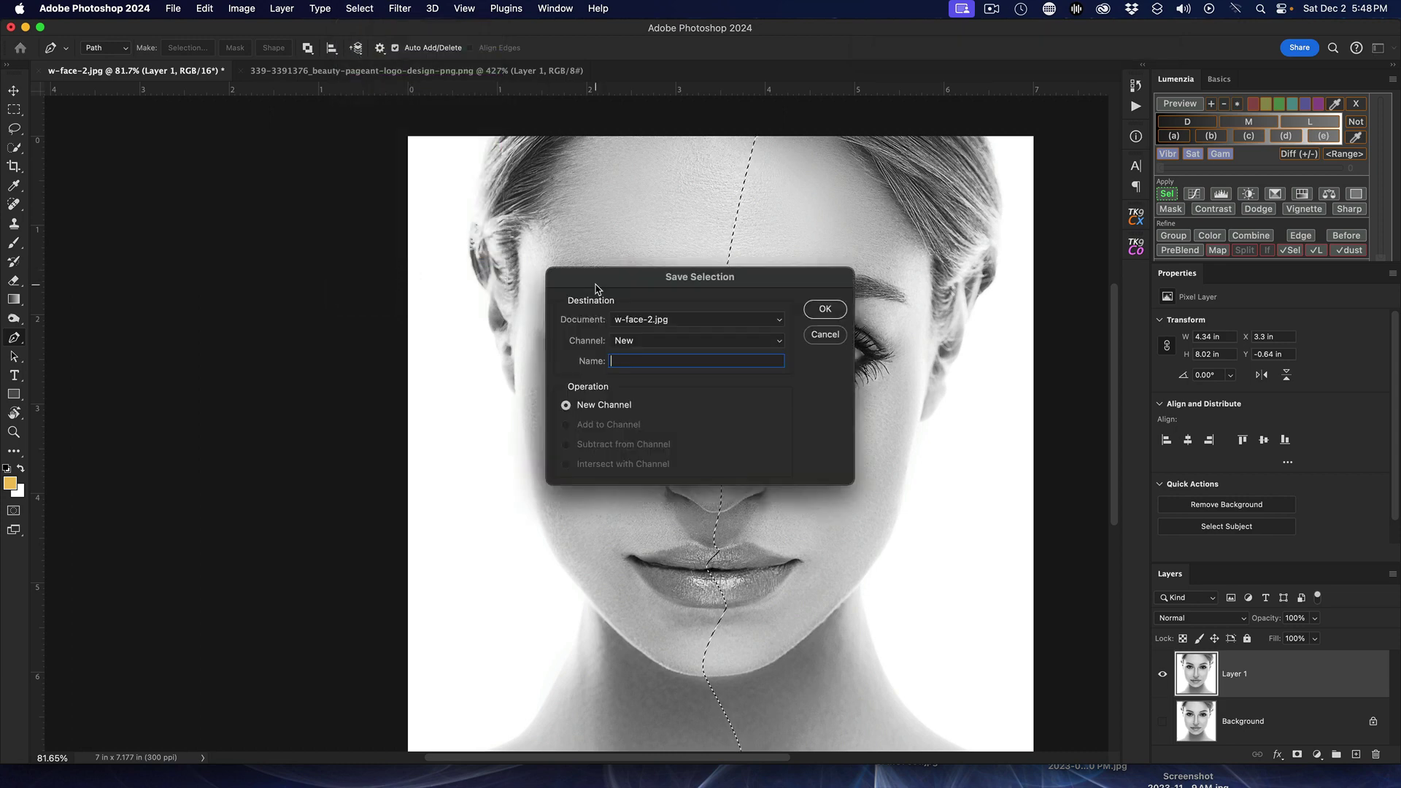
text(demo)
key(Return)
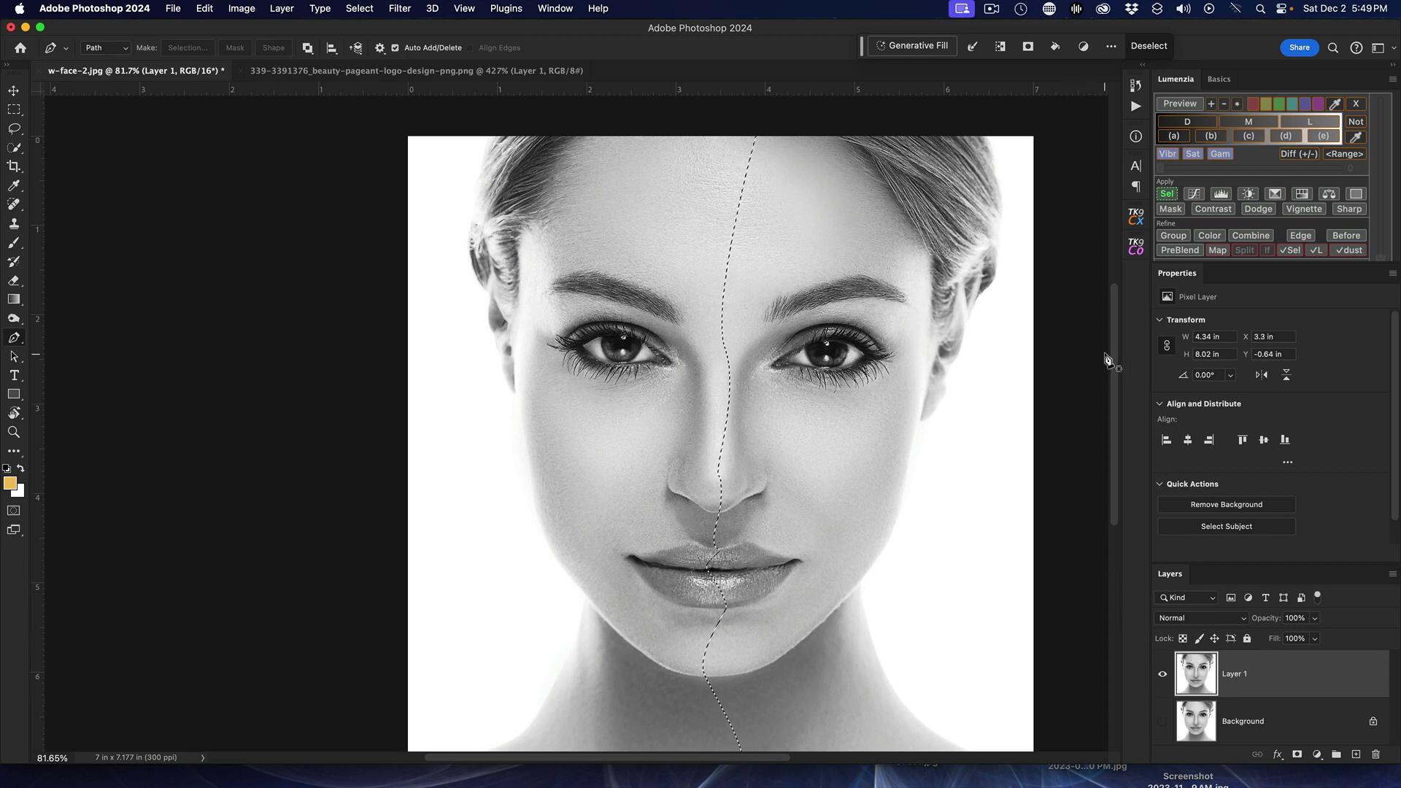
Cut the selected right half of the face from Layer 1 onto its own layer with Layer Via Cut
drag(1114, 356, 1118, 367)
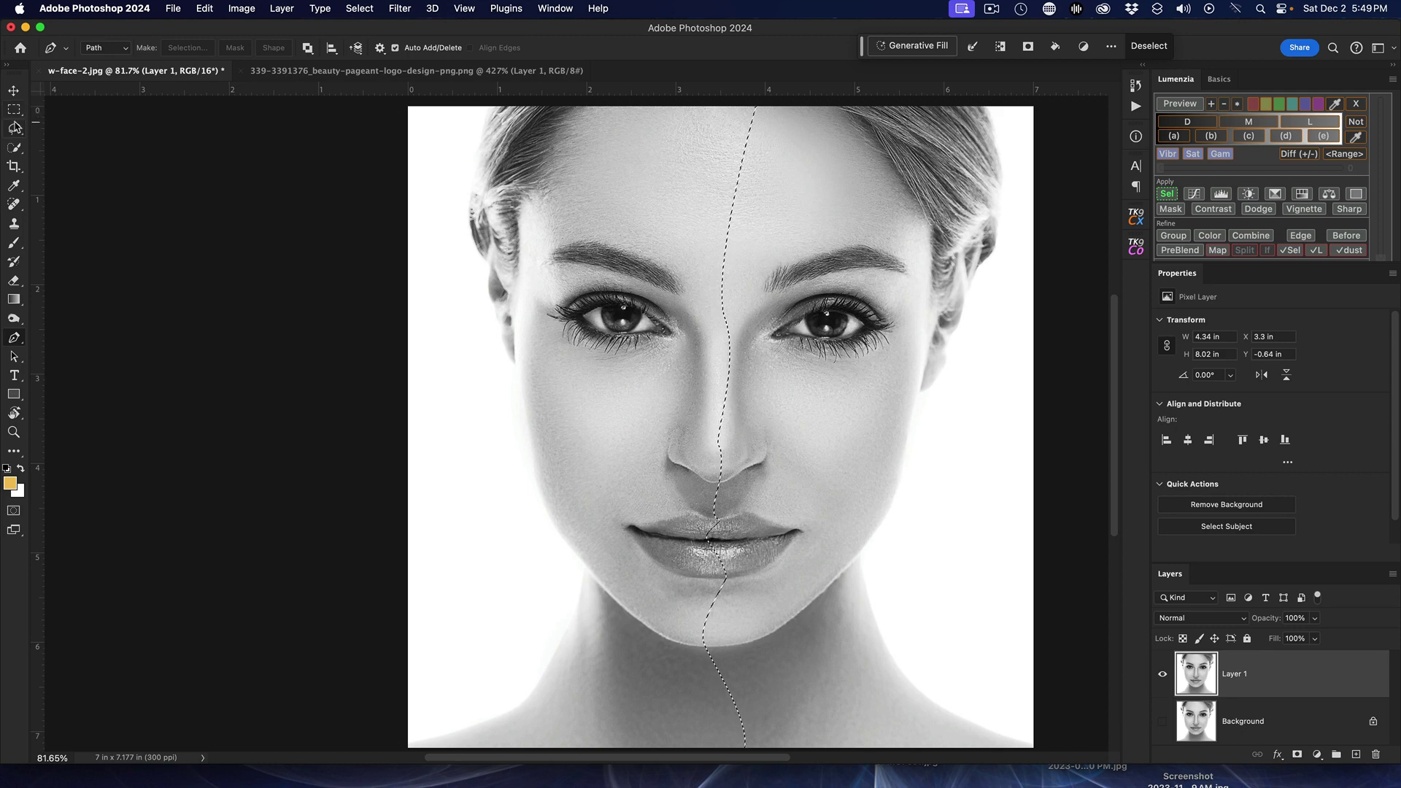
drag(13, 109, 129, 133)
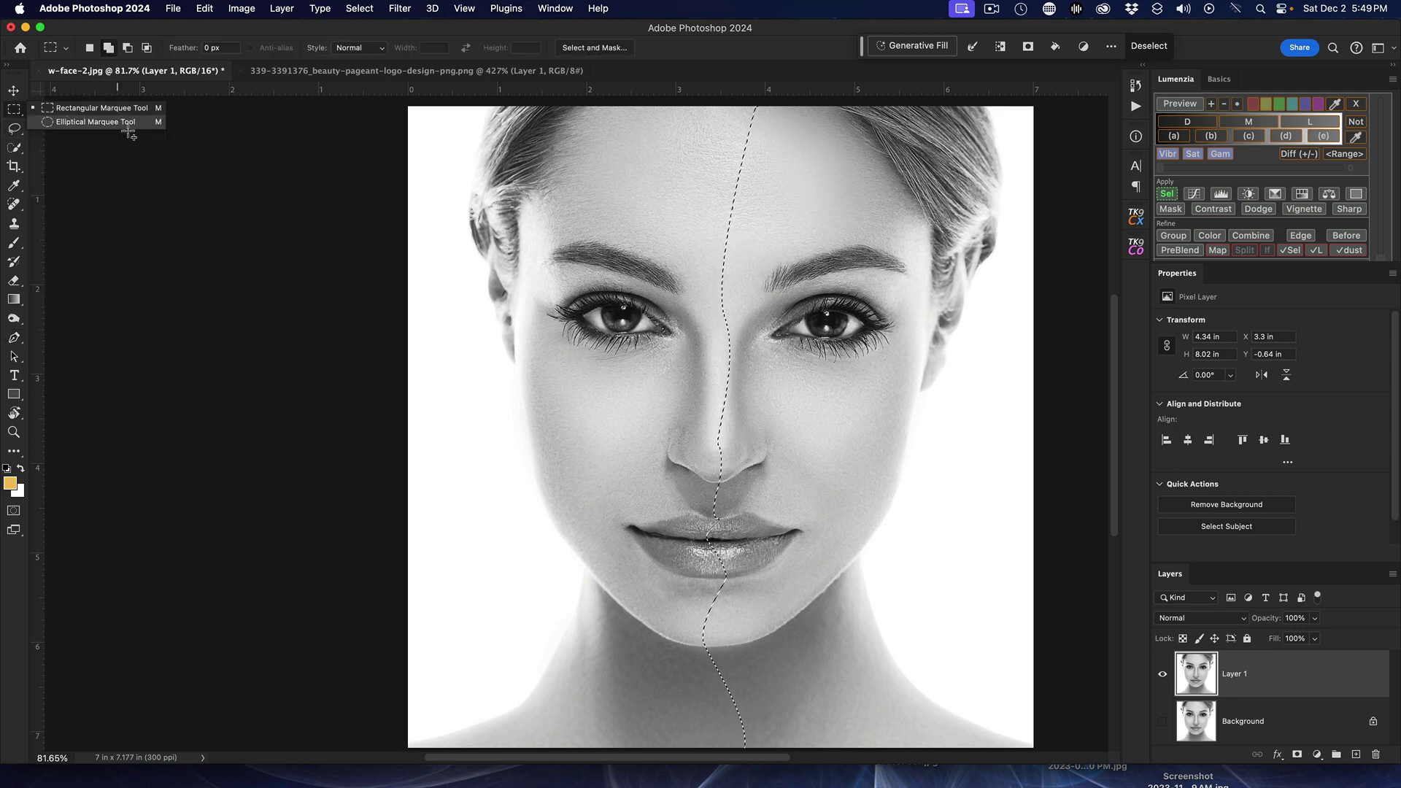
right_click(800, 175)
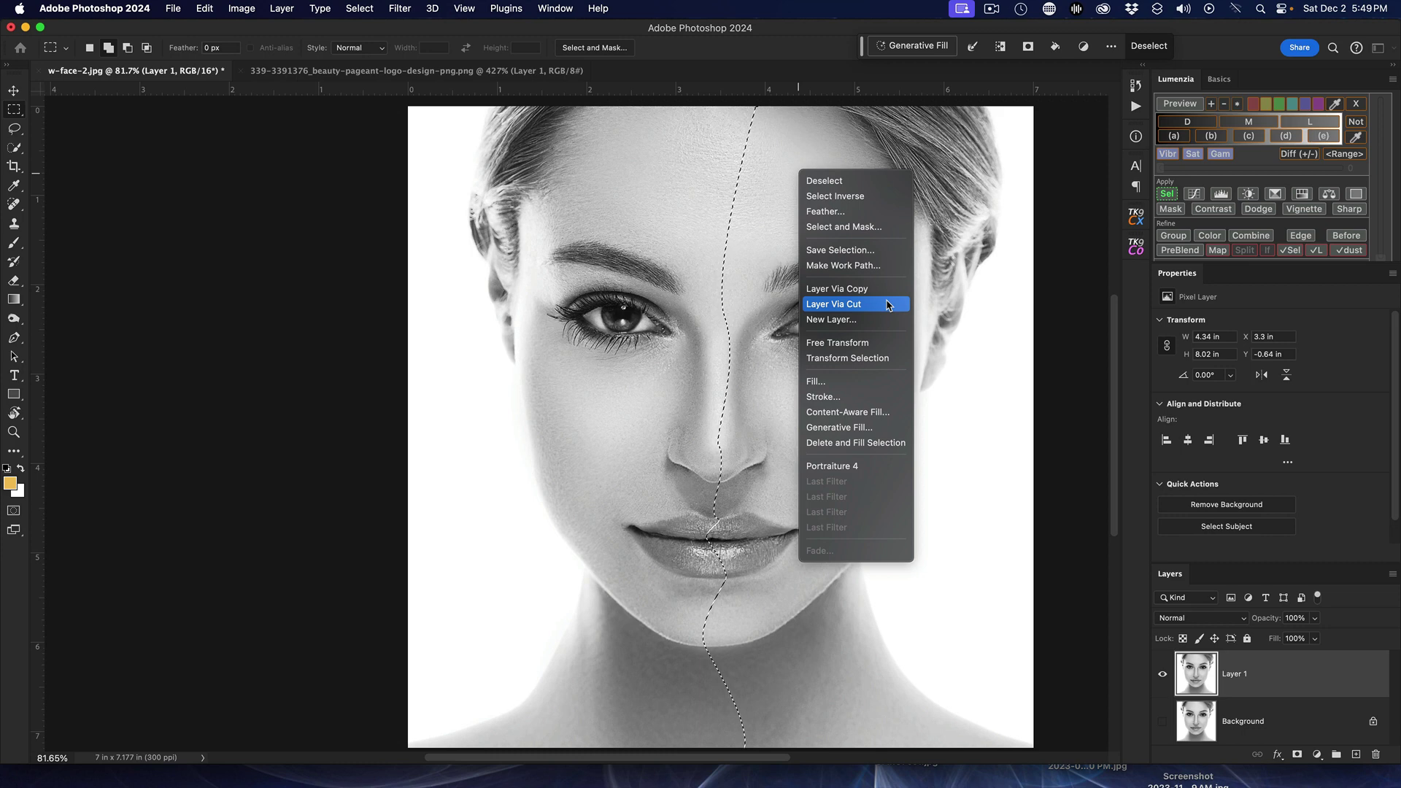
click(888, 305)
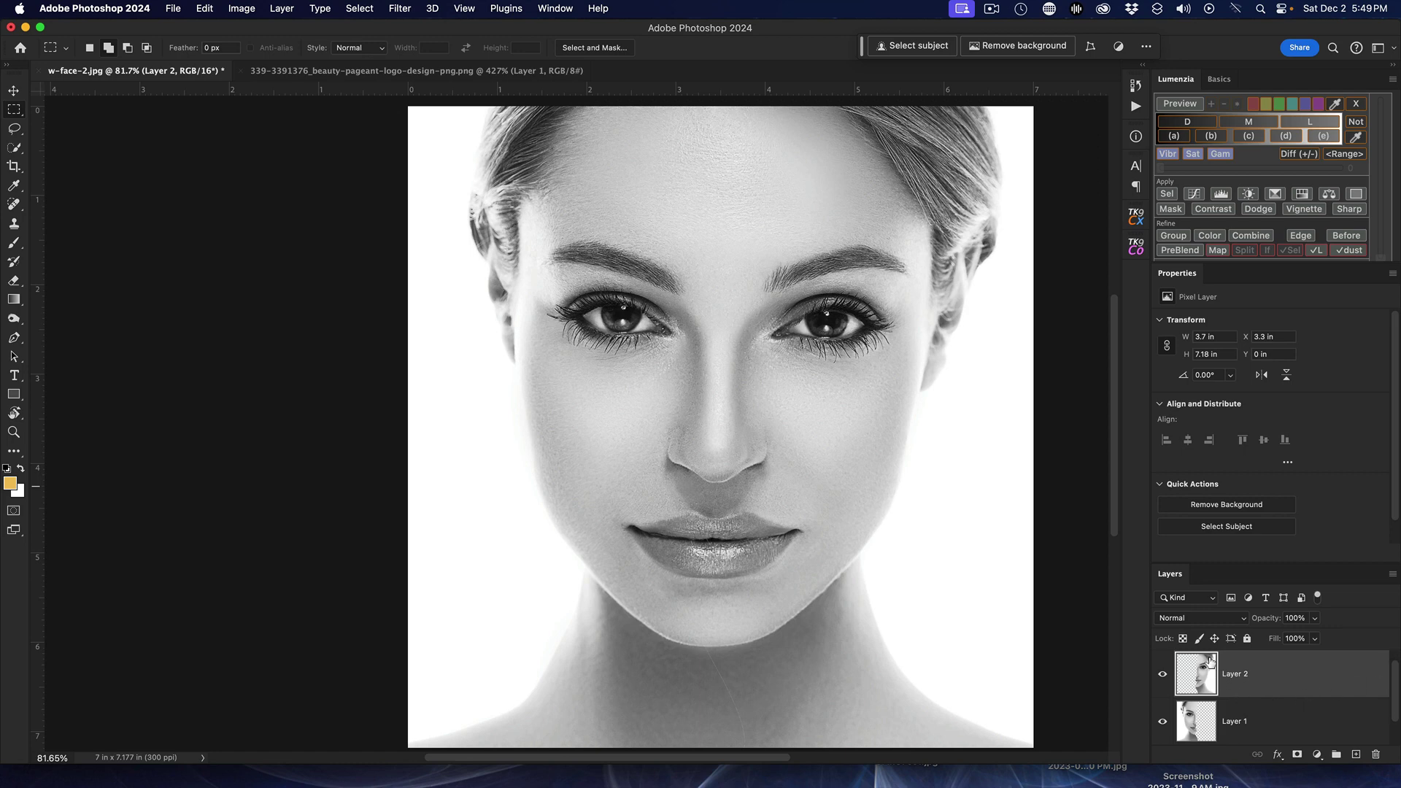
Toggle the visibility of Layer 2 and Layer 1 to check each half of the face separately
click(1162, 677)
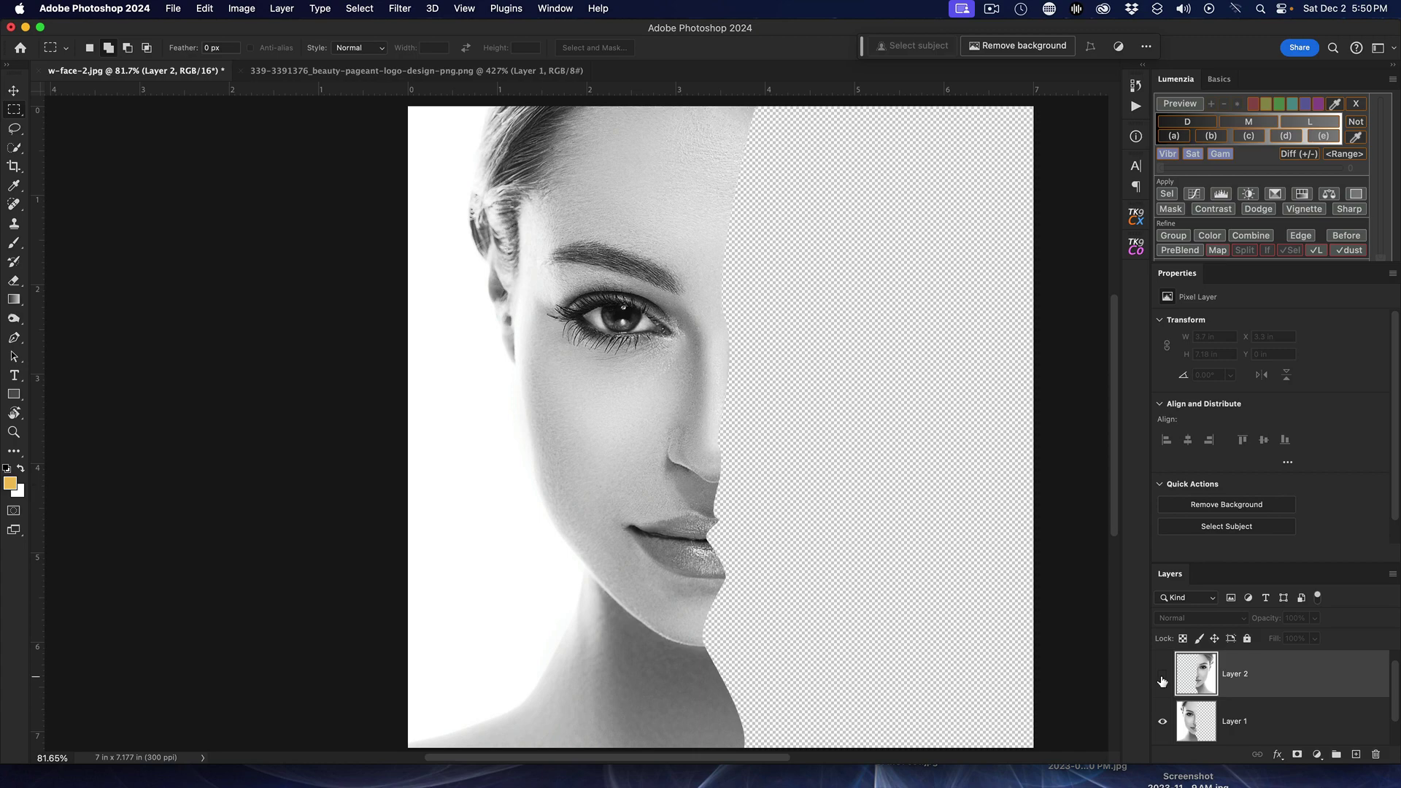
click(1163, 677)
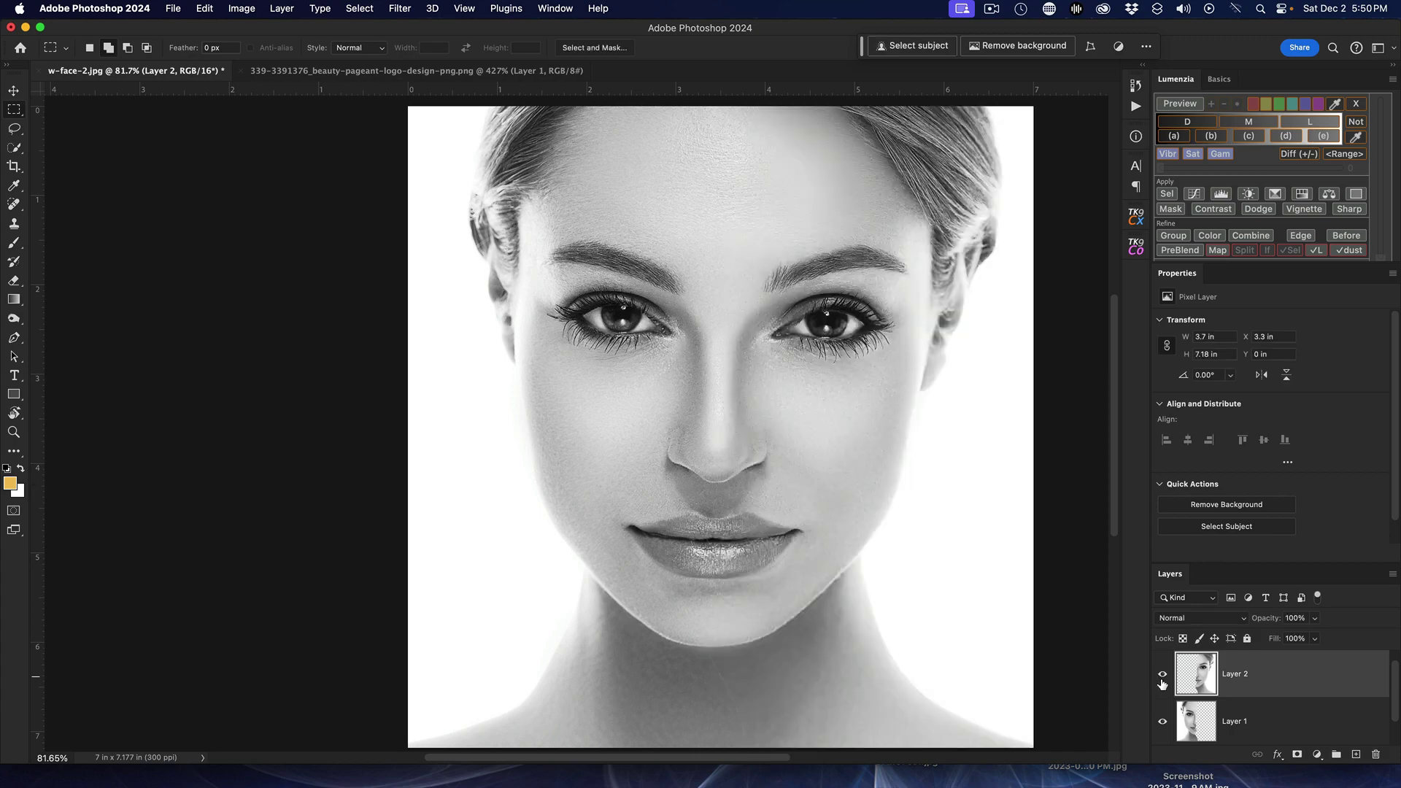
click(1161, 722)
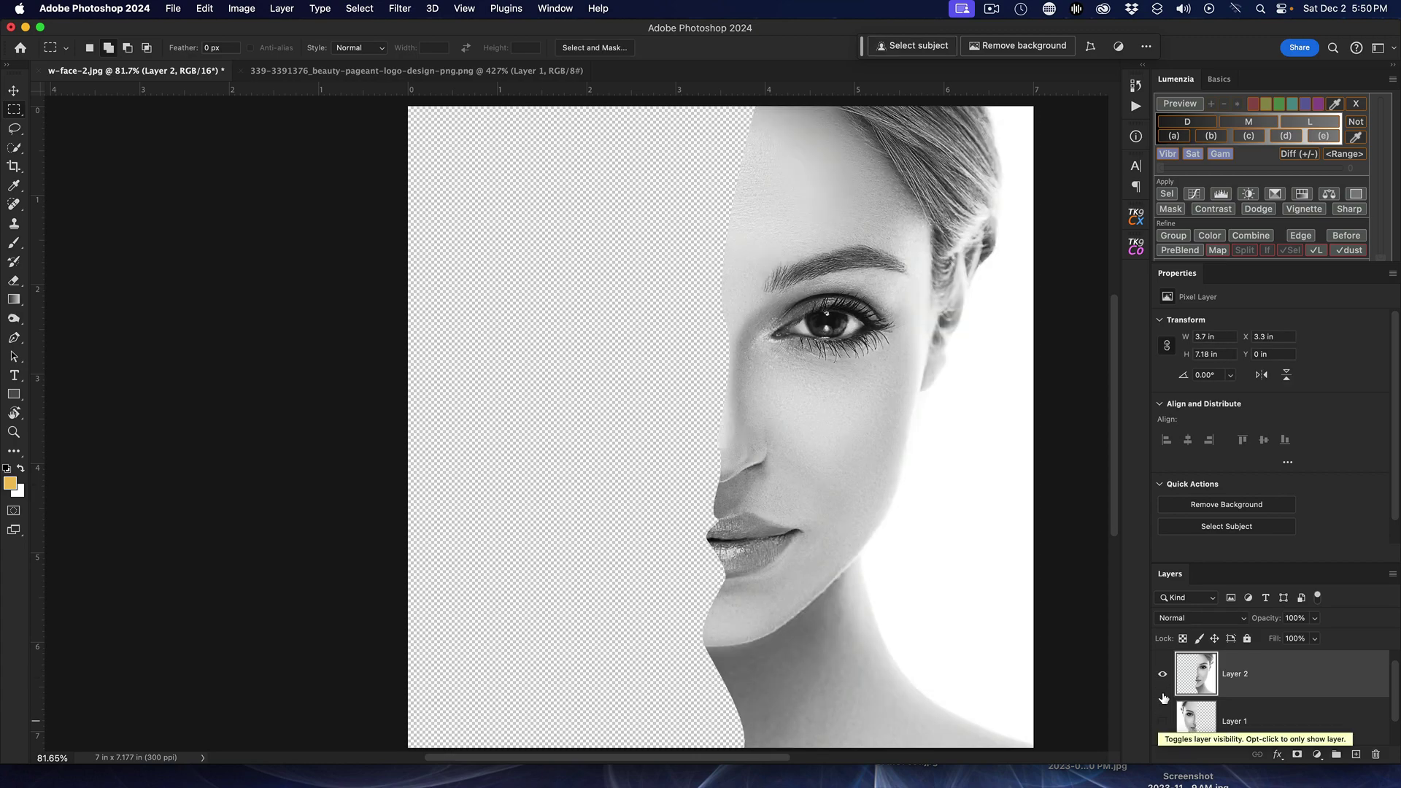
click(1162, 675)
click(1161, 723)
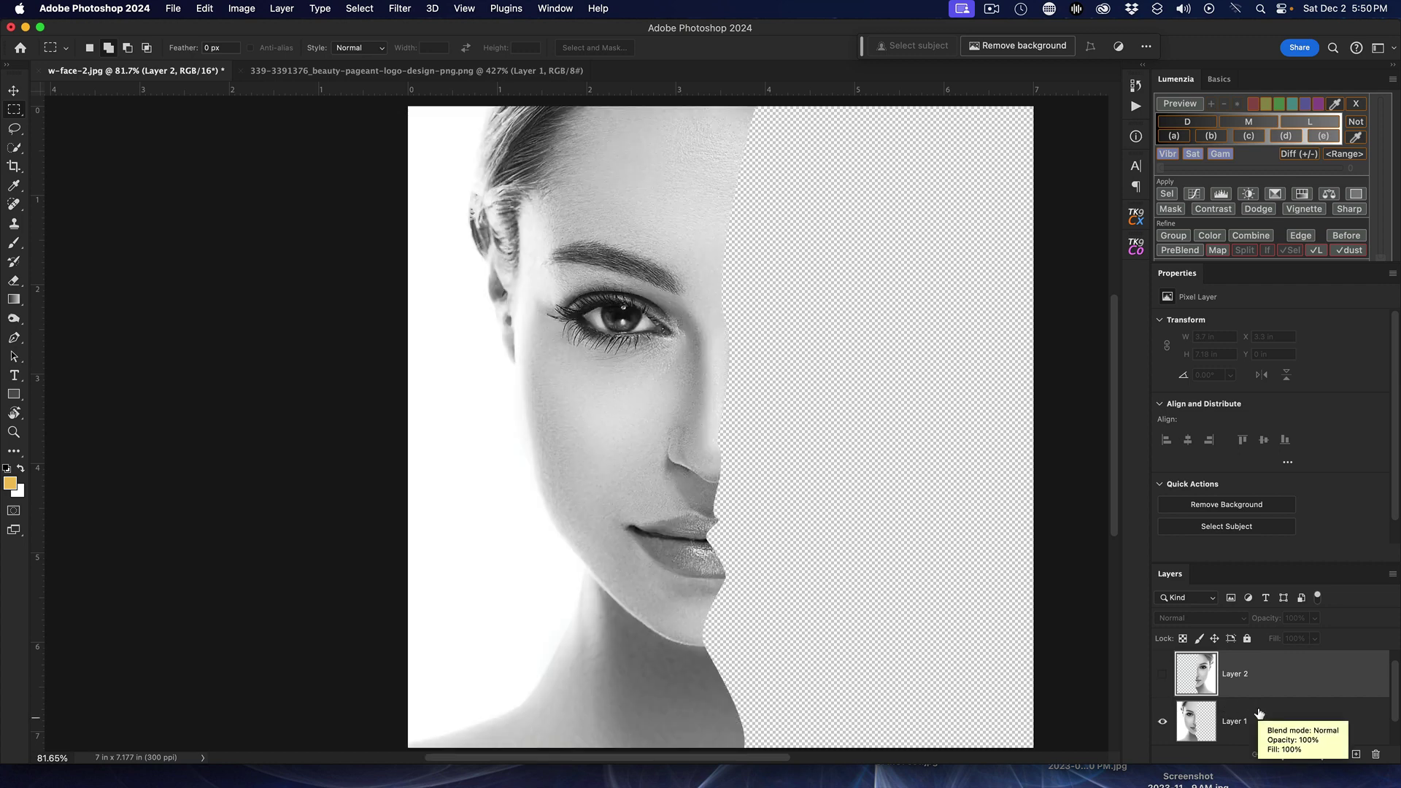
click(1162, 677)
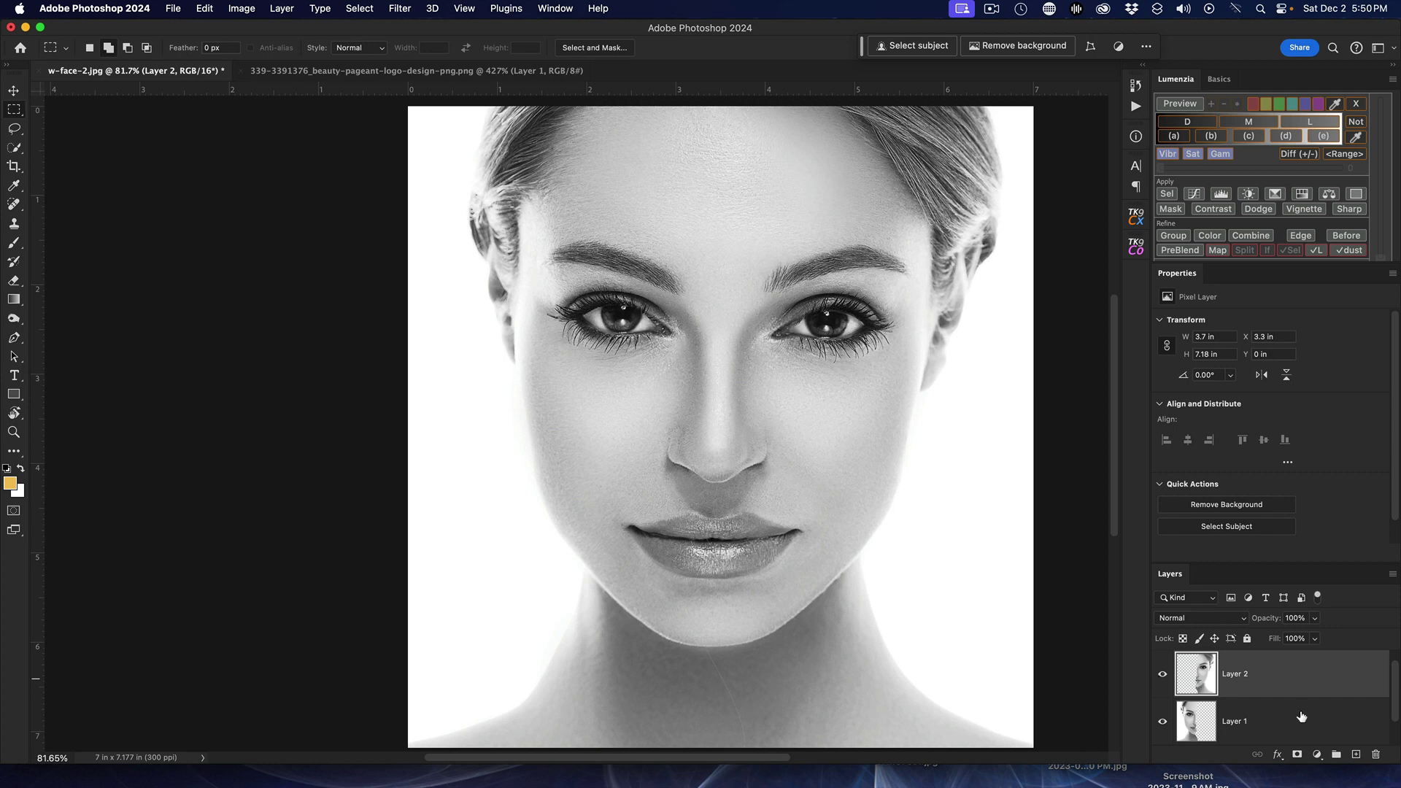
Add a Levels adjustment above Layer 1 with midtones 1.13 and white input 217, and clip it to that layer
click(1258, 721)
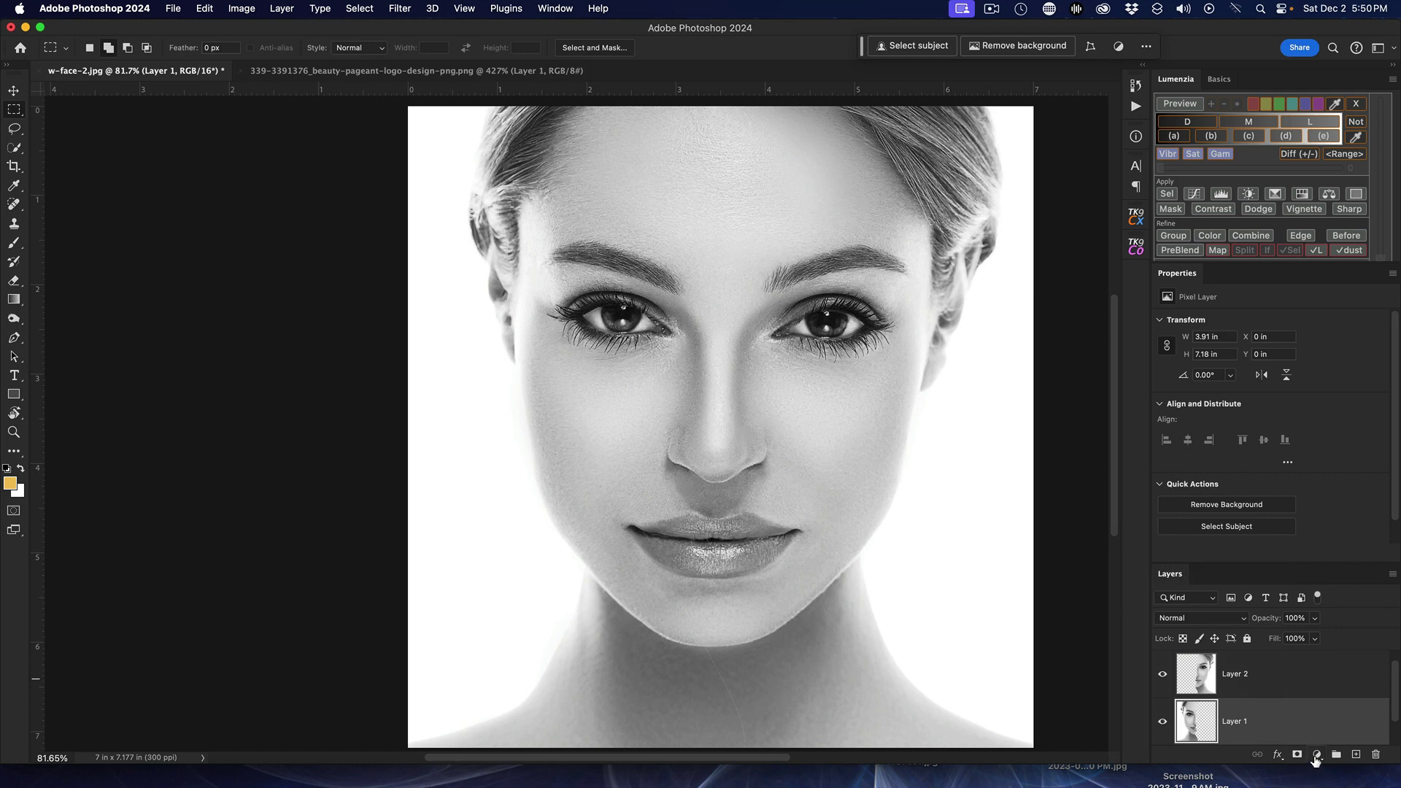
click(1318, 755)
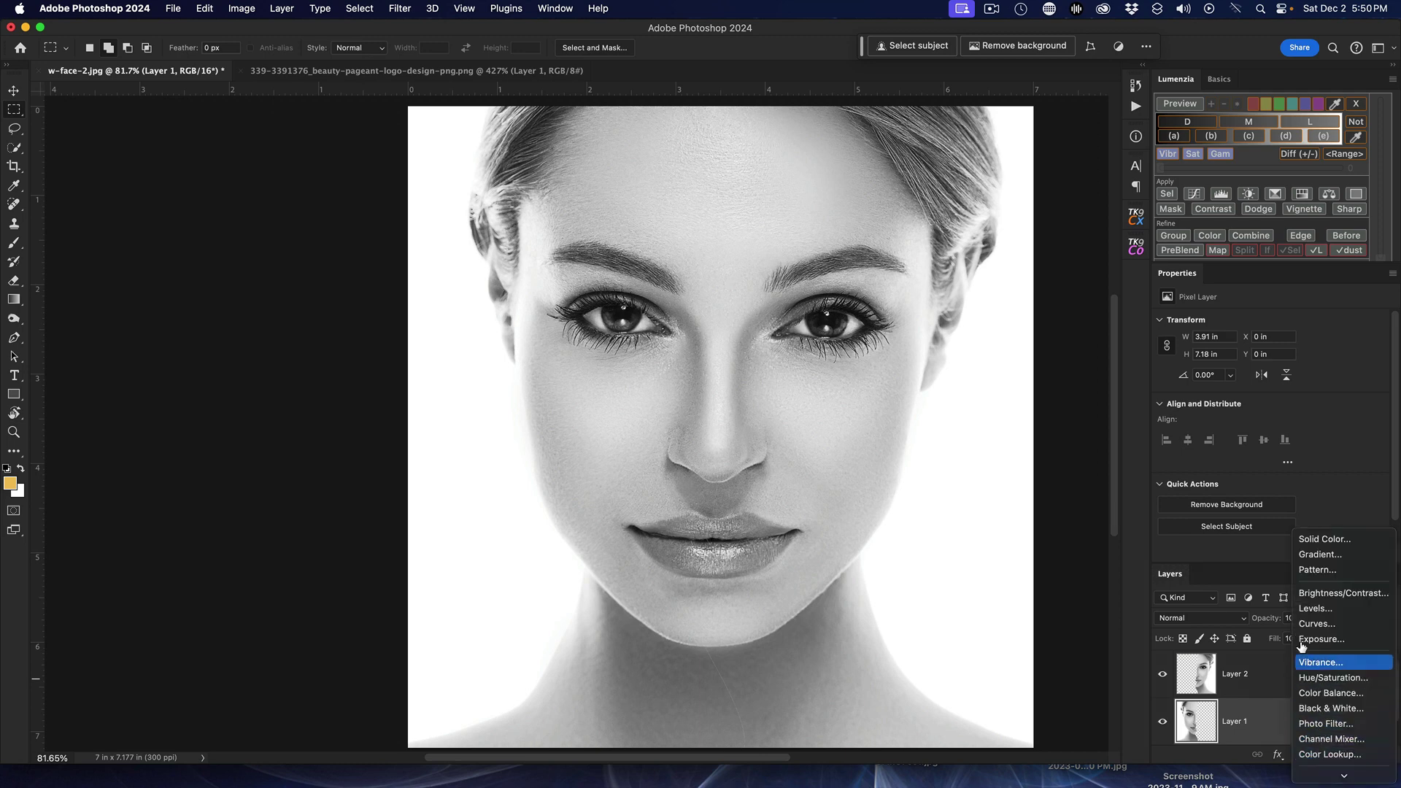
click(1342, 610)
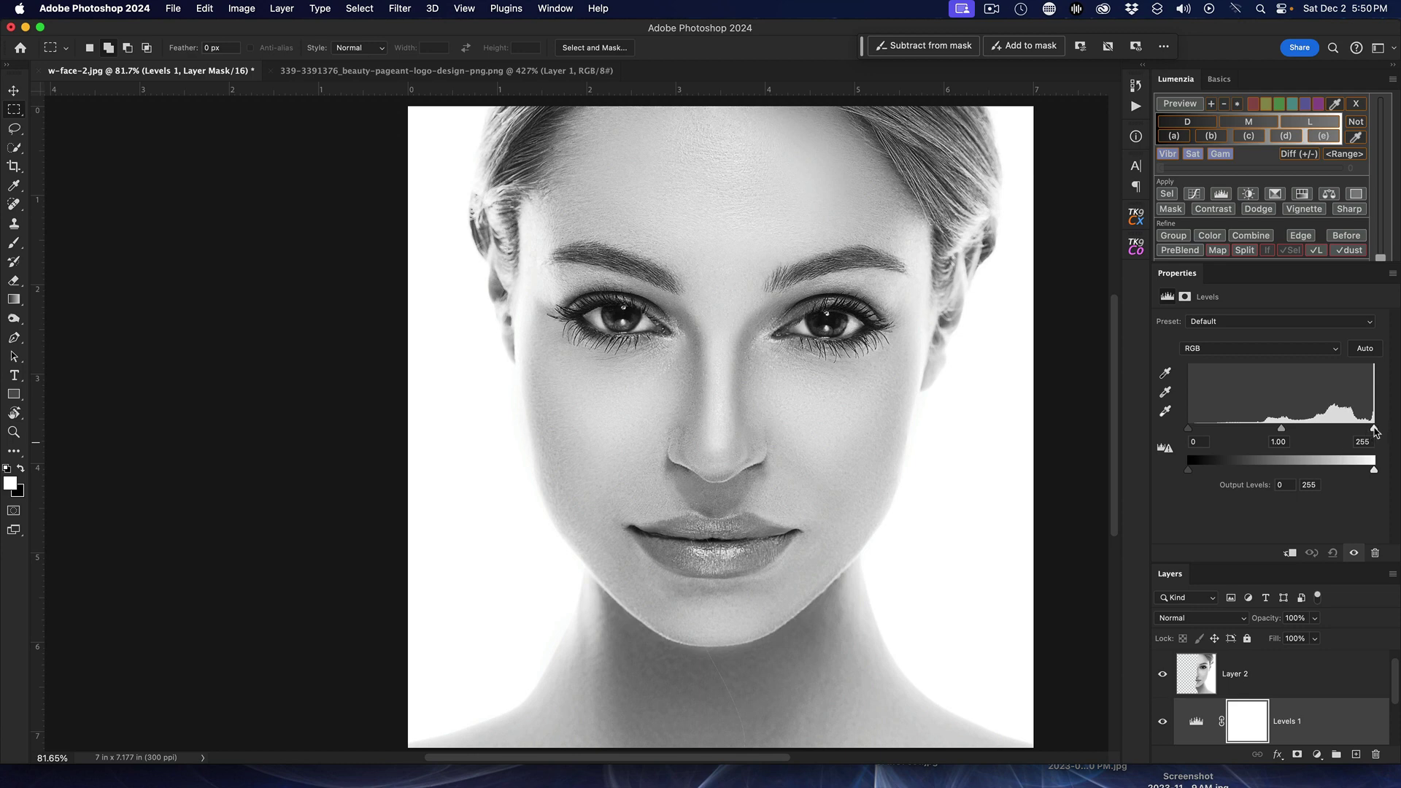
drag(1375, 431, 1347, 428)
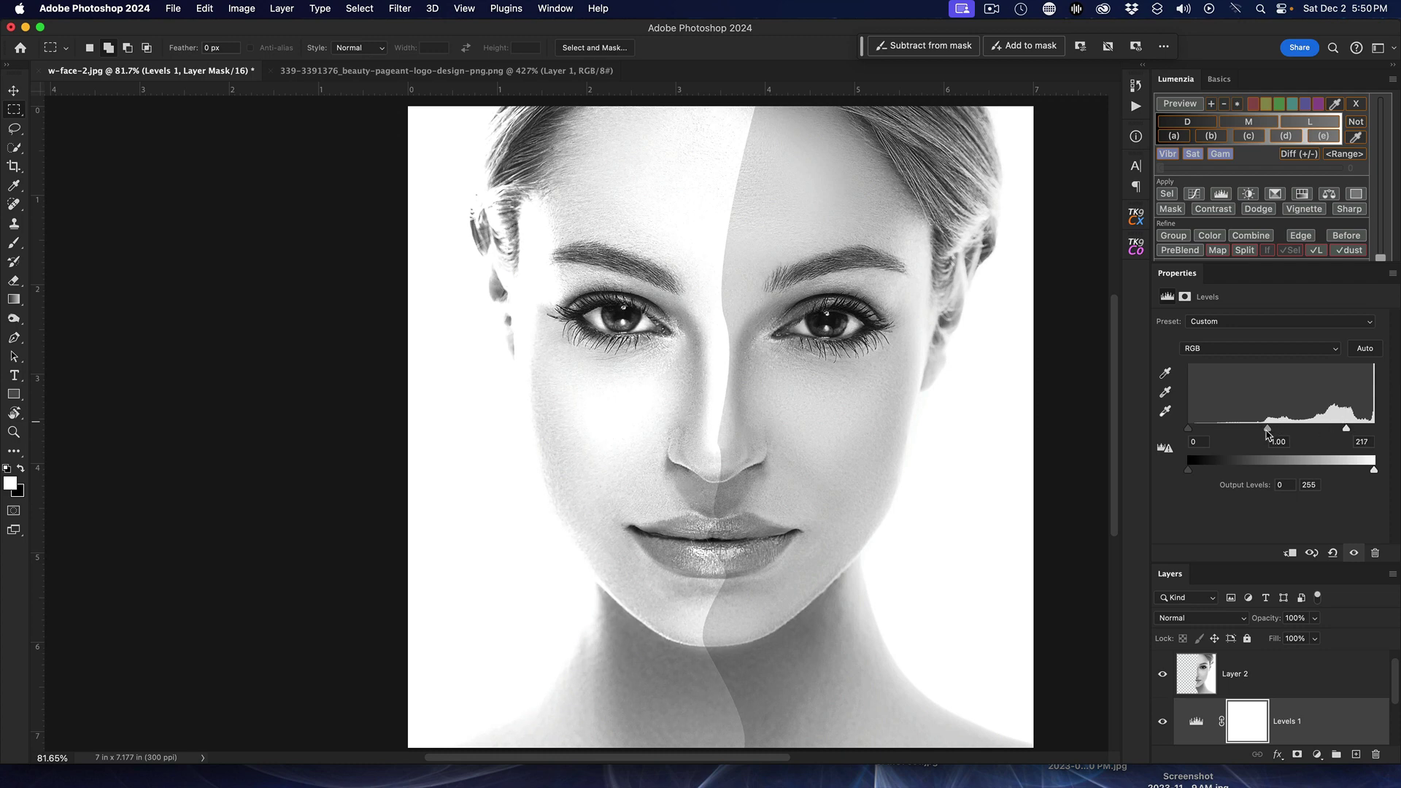
mouse_move(1268, 432)
mouse_down()
mouse_move(1285, 435)
mouse_move(1261, 432)
mouse_up()
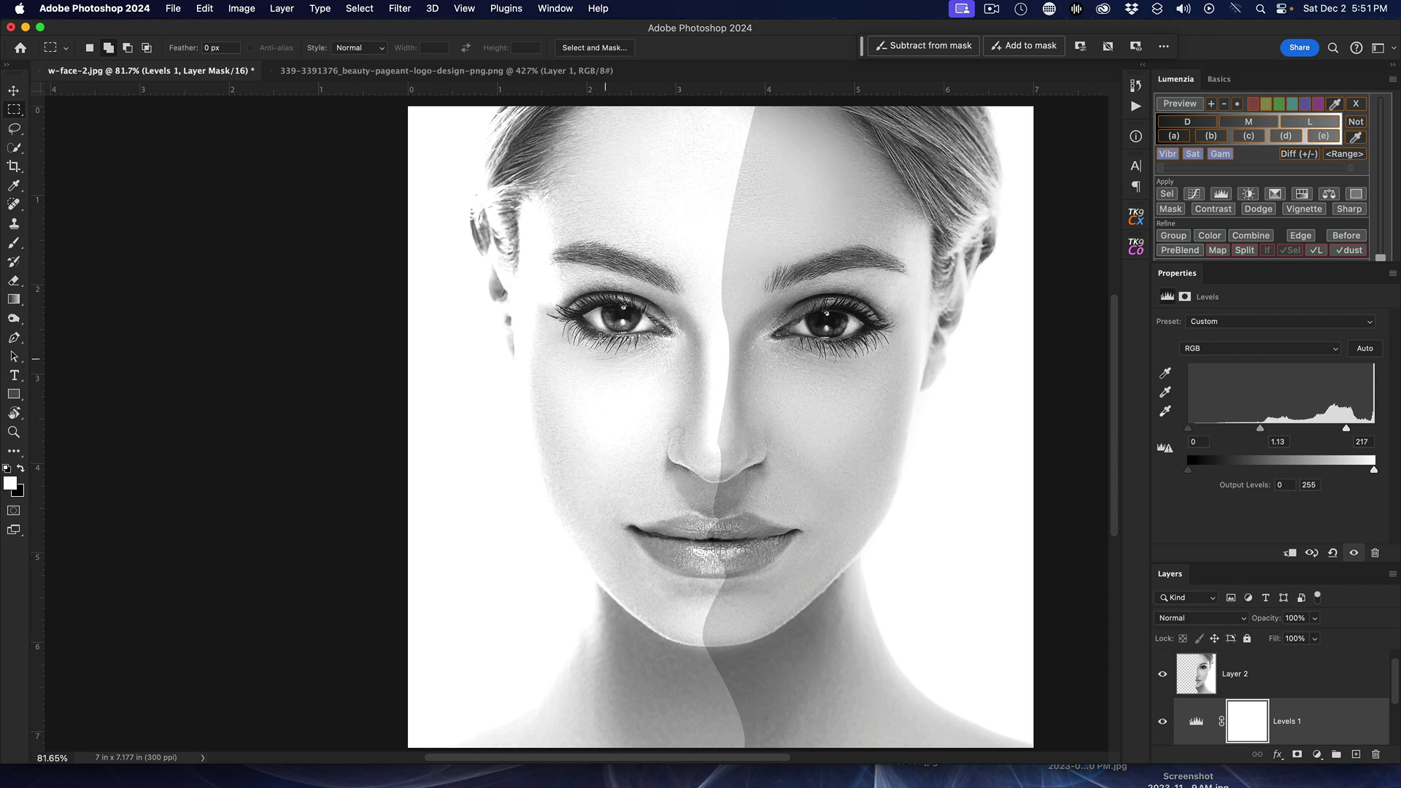
click(1292, 554)
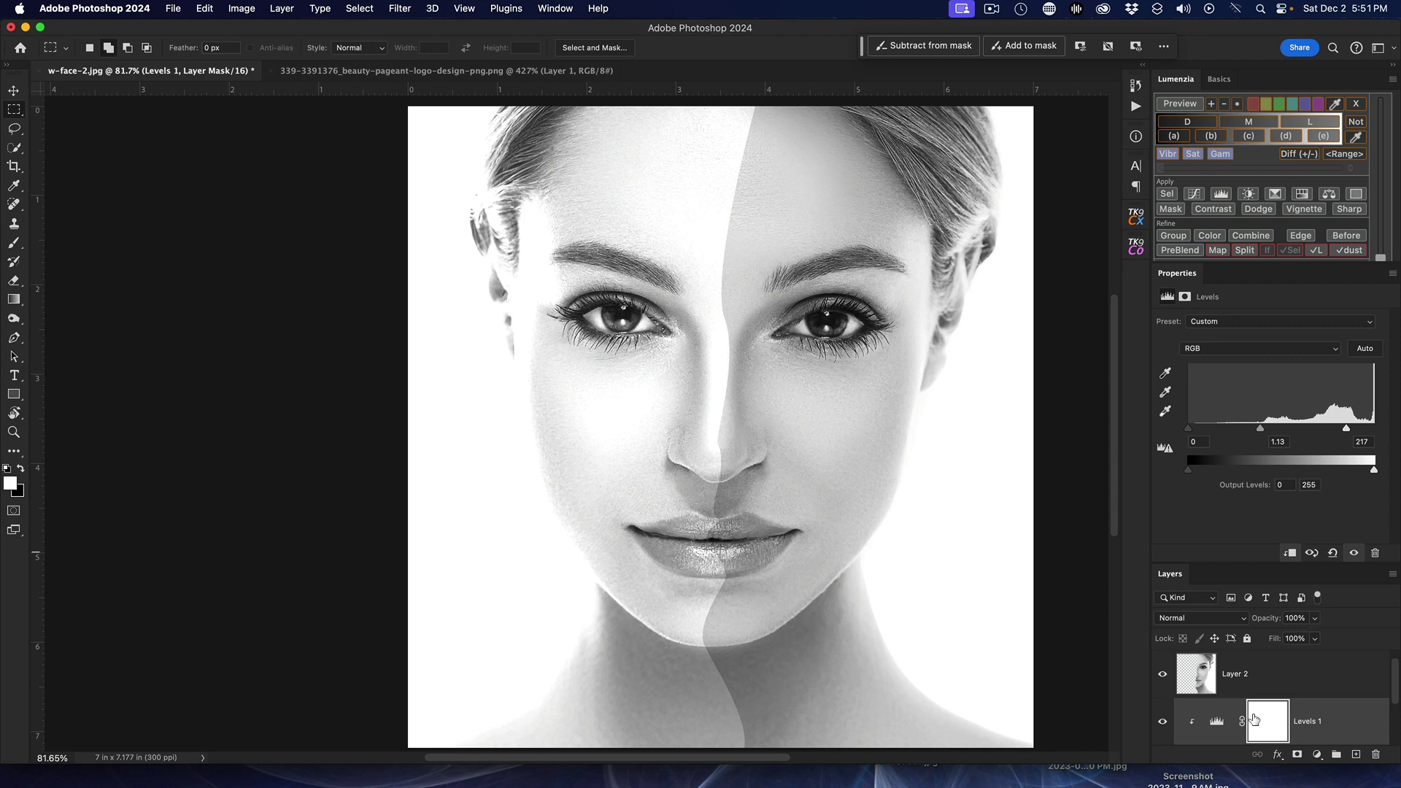
Add a Levels adjustment directly above Layer 2 and clip it to that layer
click(1266, 675)
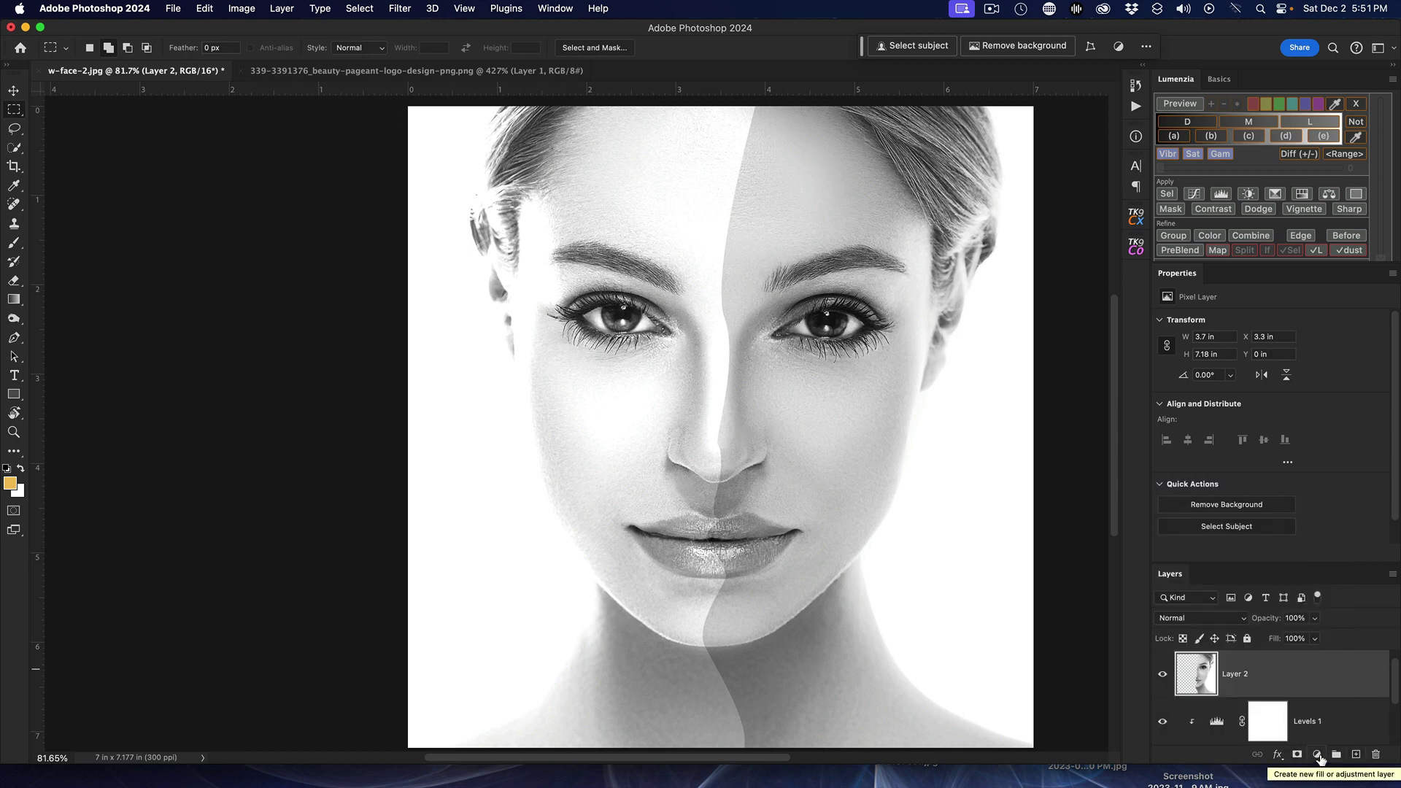
click(1318, 756)
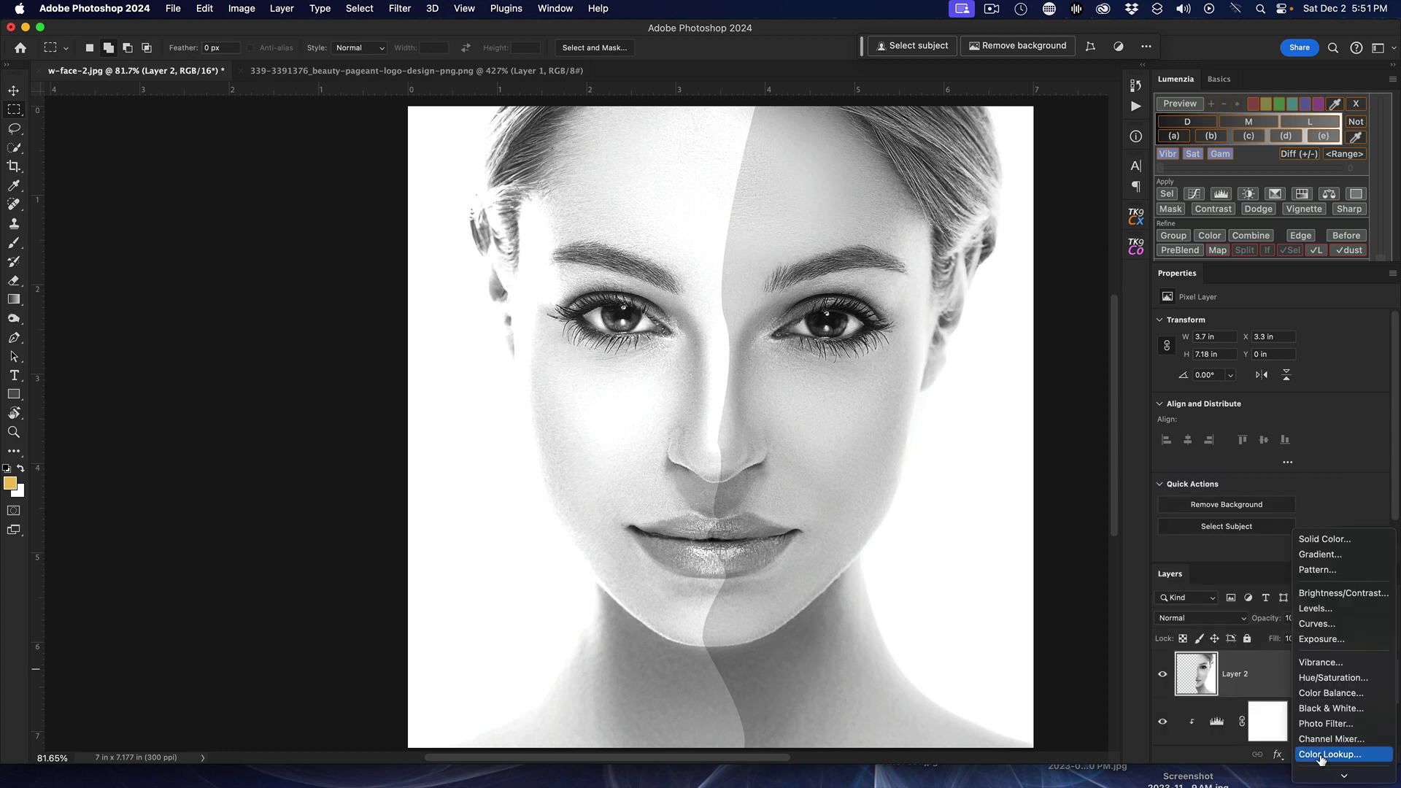
click(1340, 615)
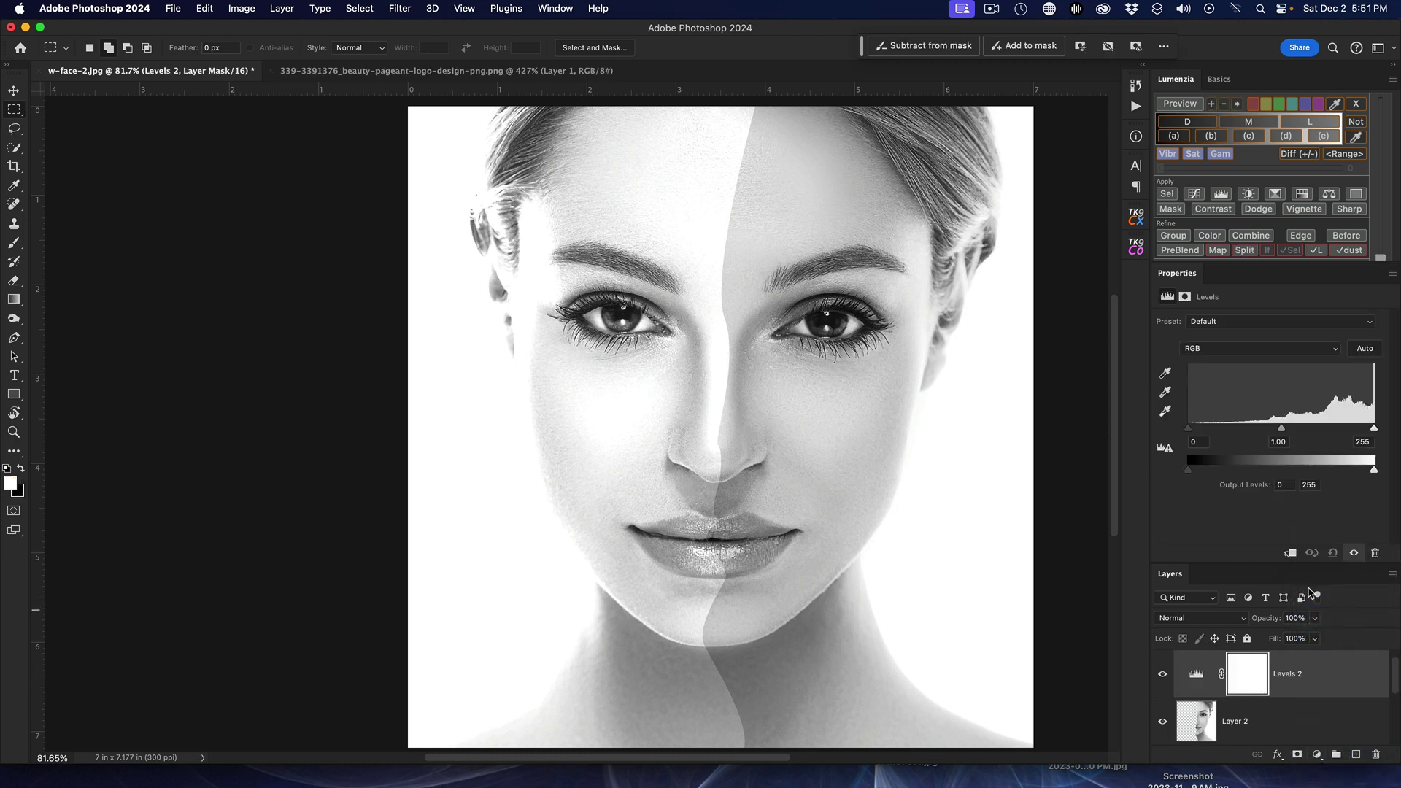
click(1290, 554)
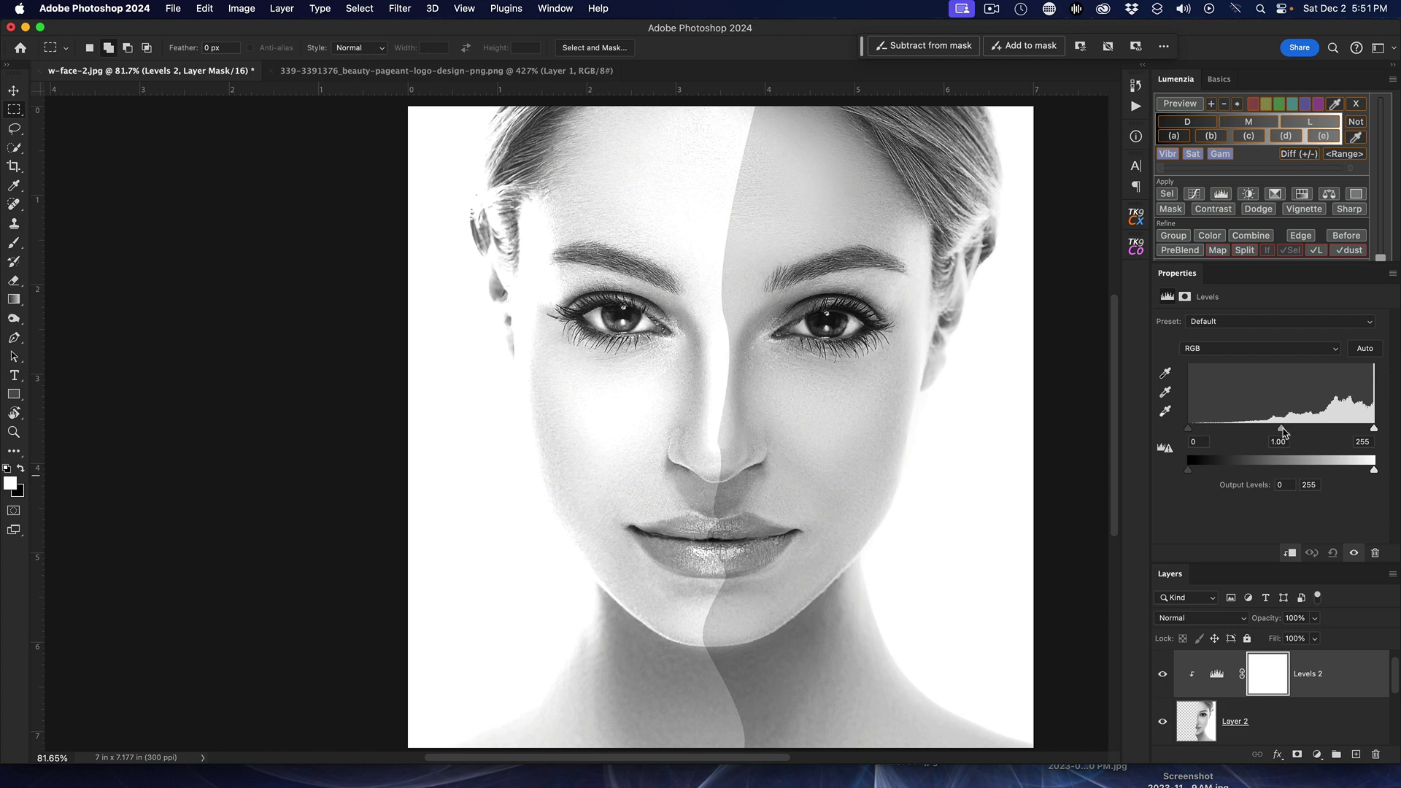
Darken the right half of the face in Levels 2 with midtones 0.09 and output white 182
drag(1283, 431, 1354, 429)
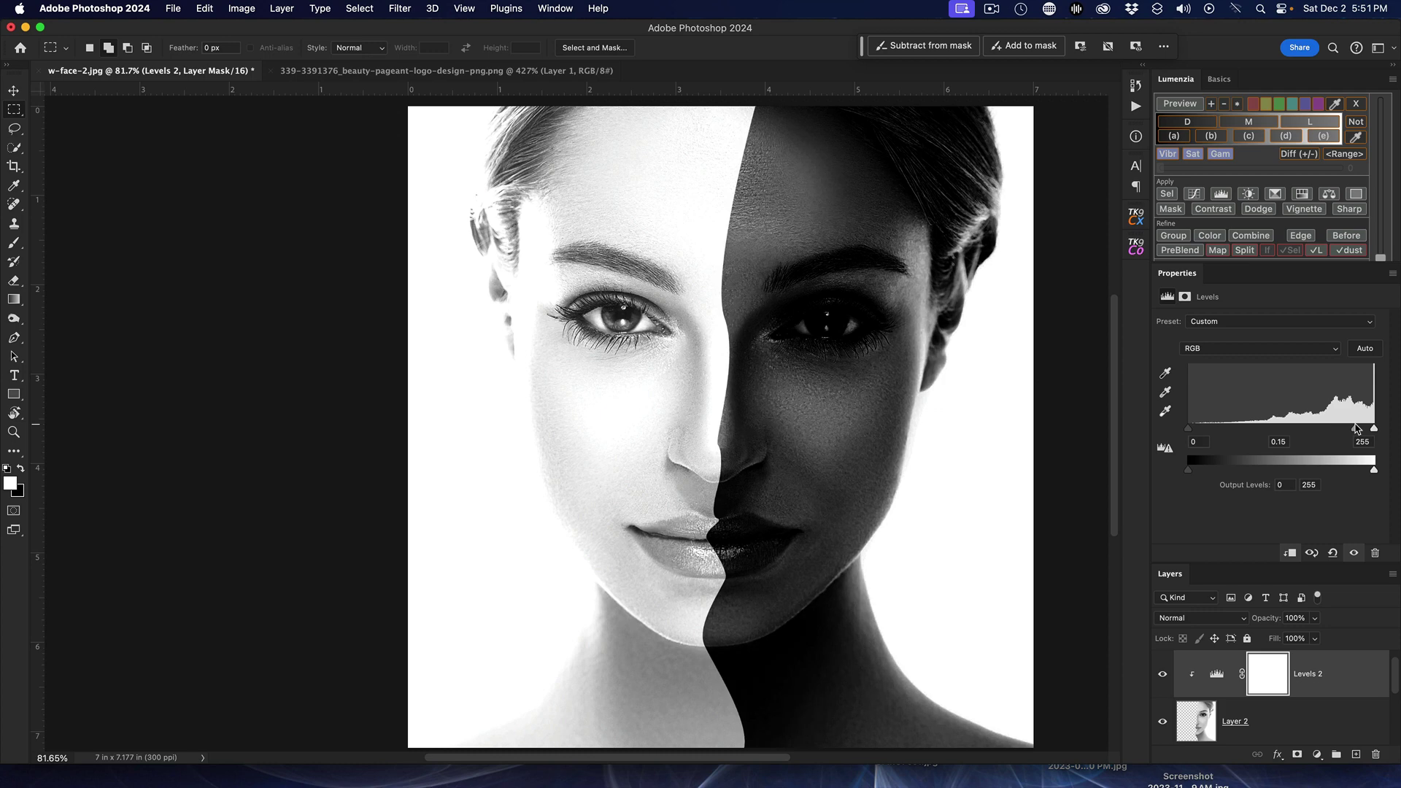
drag(1356, 429, 1361, 429)
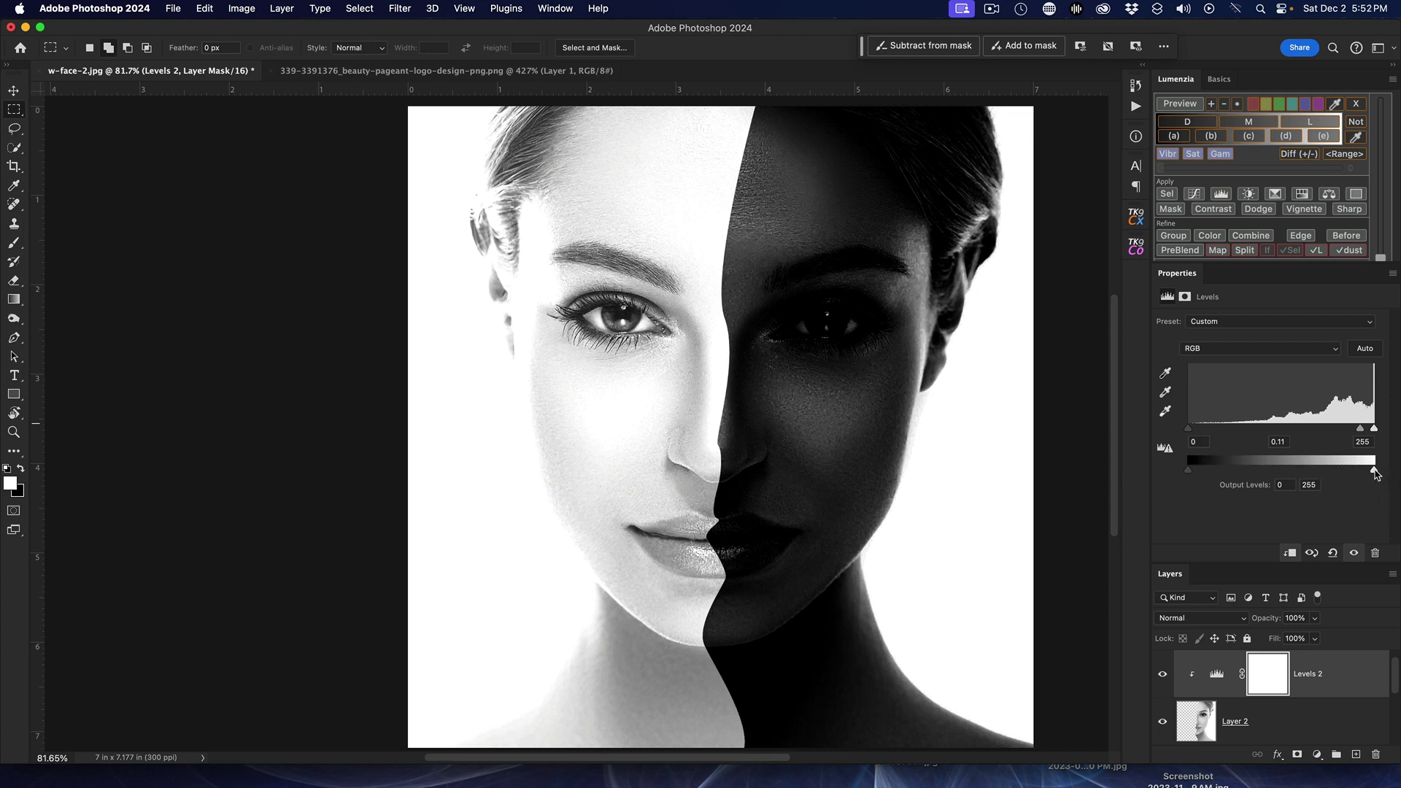
drag(1375, 472, 1322, 469)
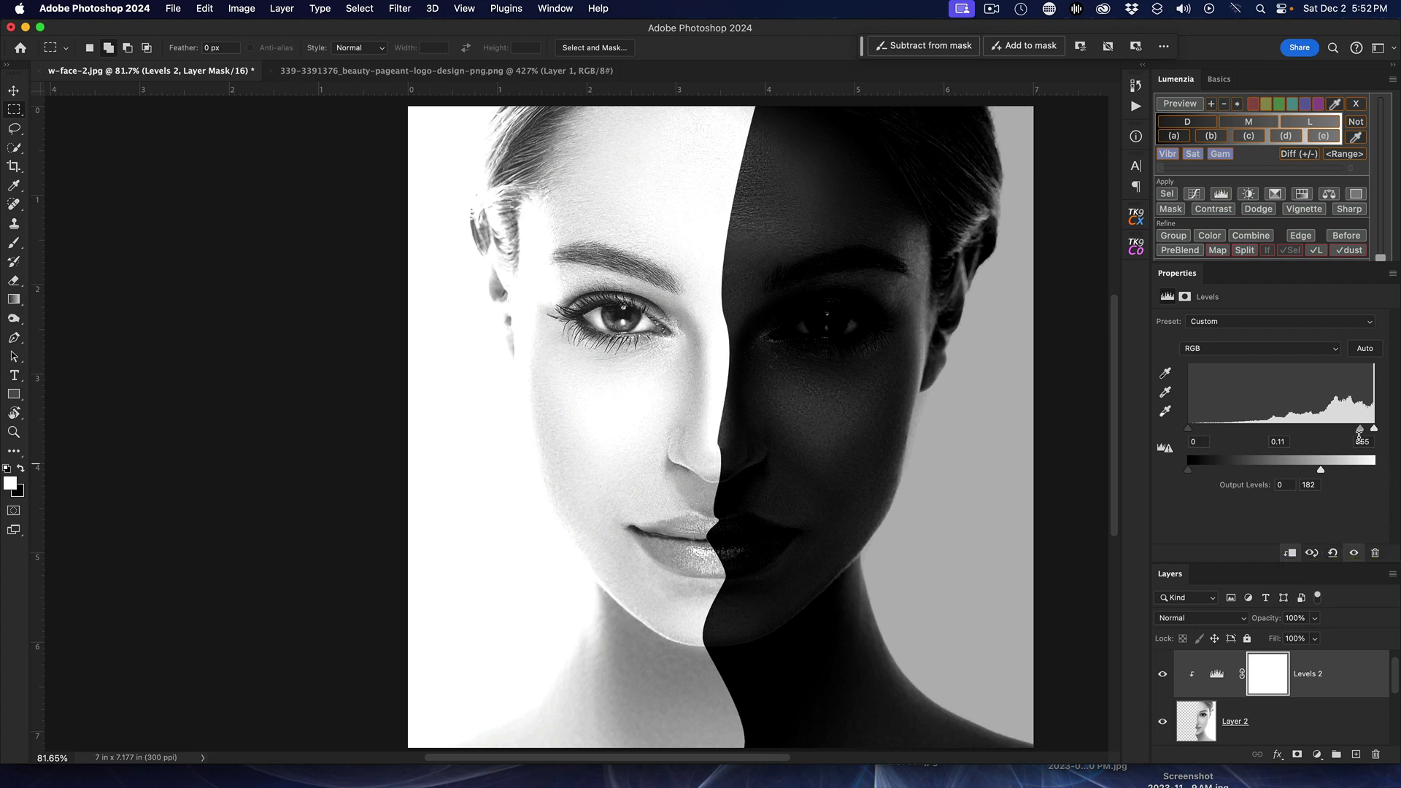
mouse_move(1361, 430)
mouse_down()
mouse_move(1335, 432)
mouse_move(1358, 436)
mouse_up()
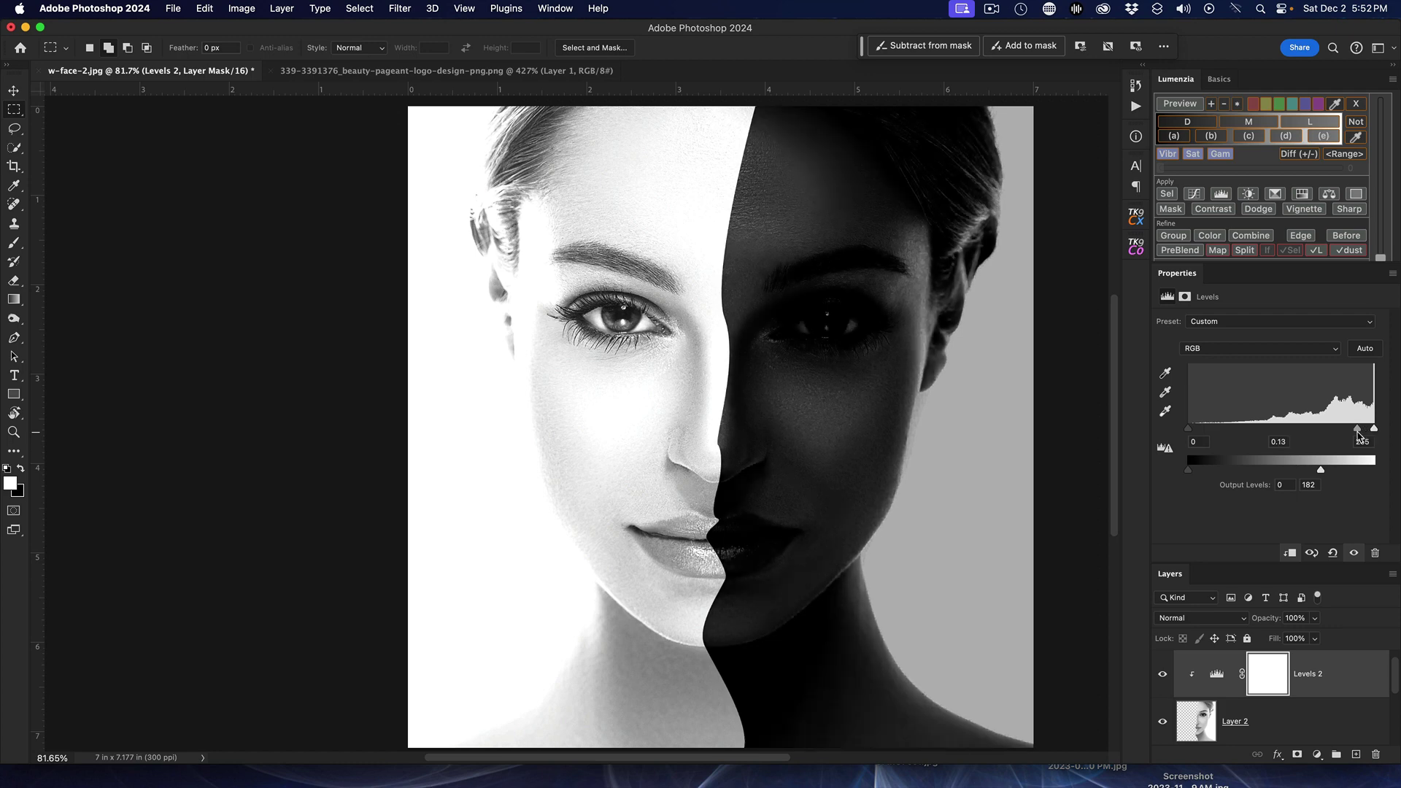
drag(1358, 435, 1363, 434)
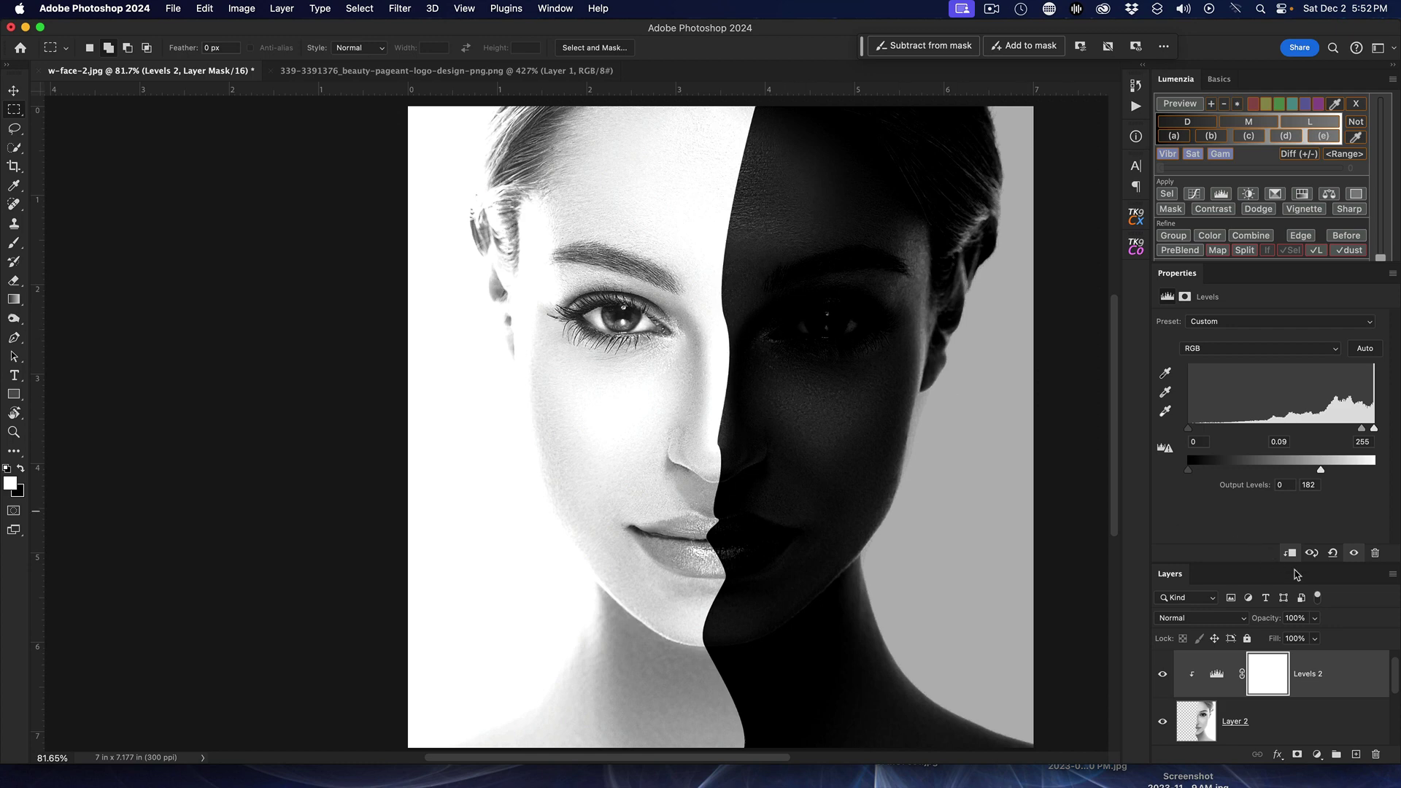
Lower the Levels 2 opacity to 75% and brush black on its mask over the eye in the dark half, using brush sizes 15 and 10
click(1267, 681)
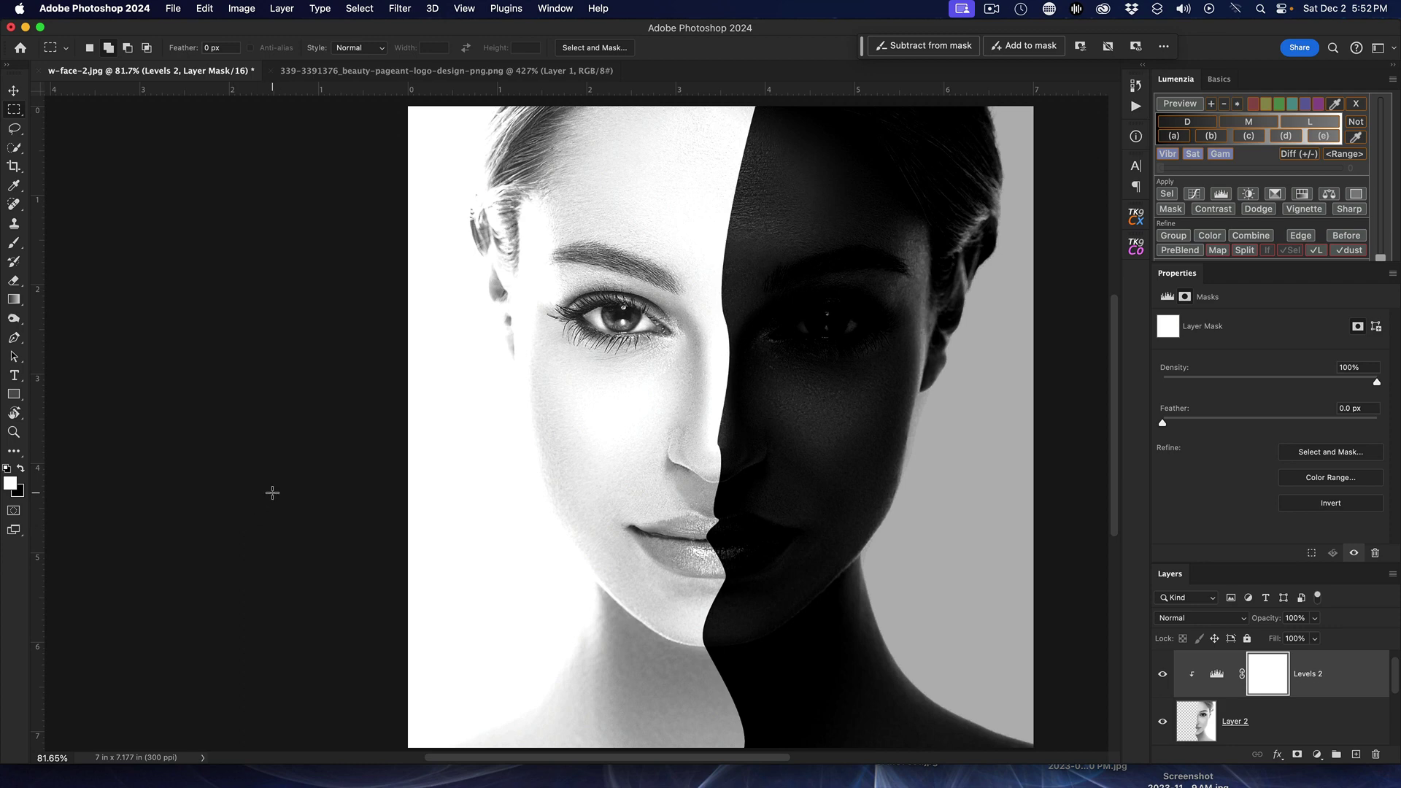
click(14, 244)
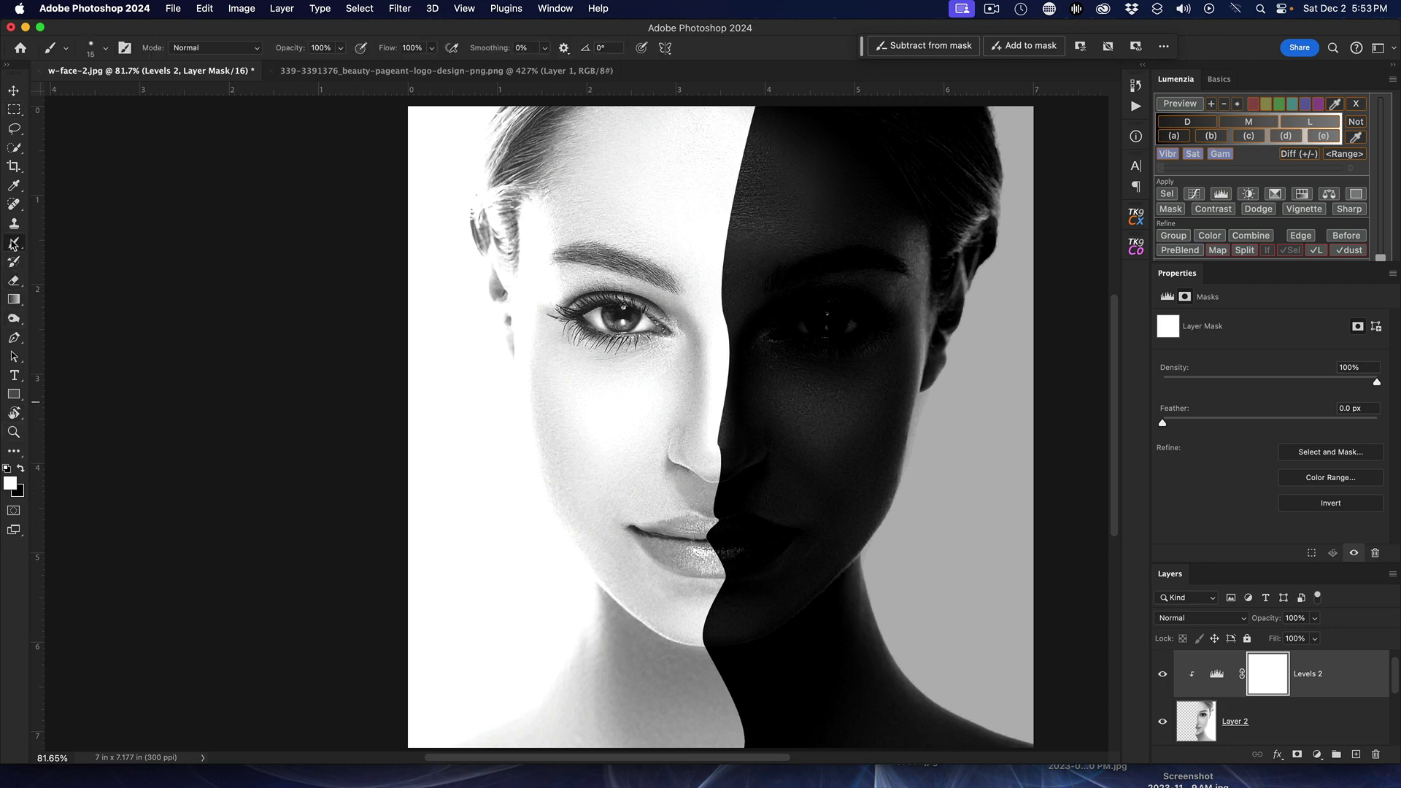
click(19, 470)
scroll(907, 340, up, 5)
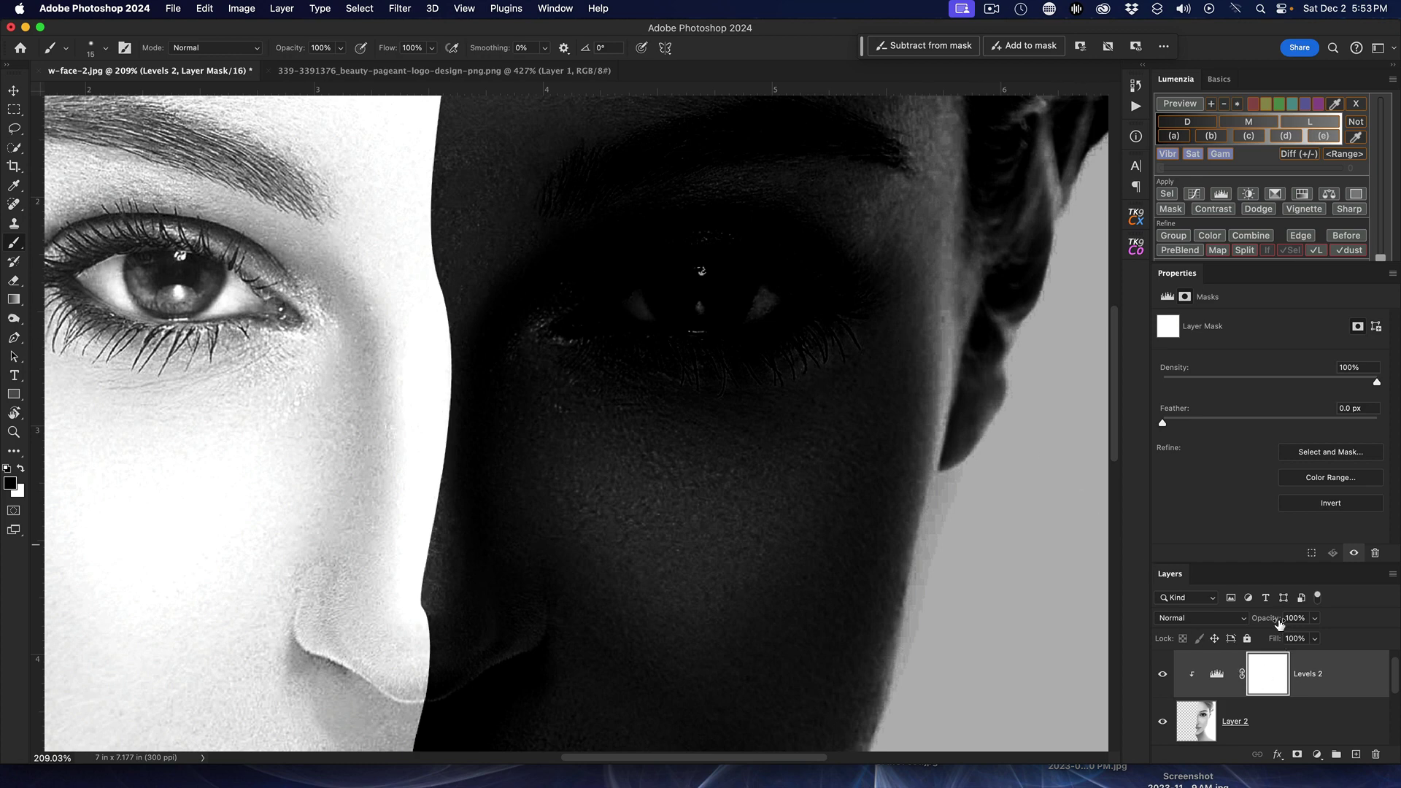
drag(1277, 621, 1260, 624)
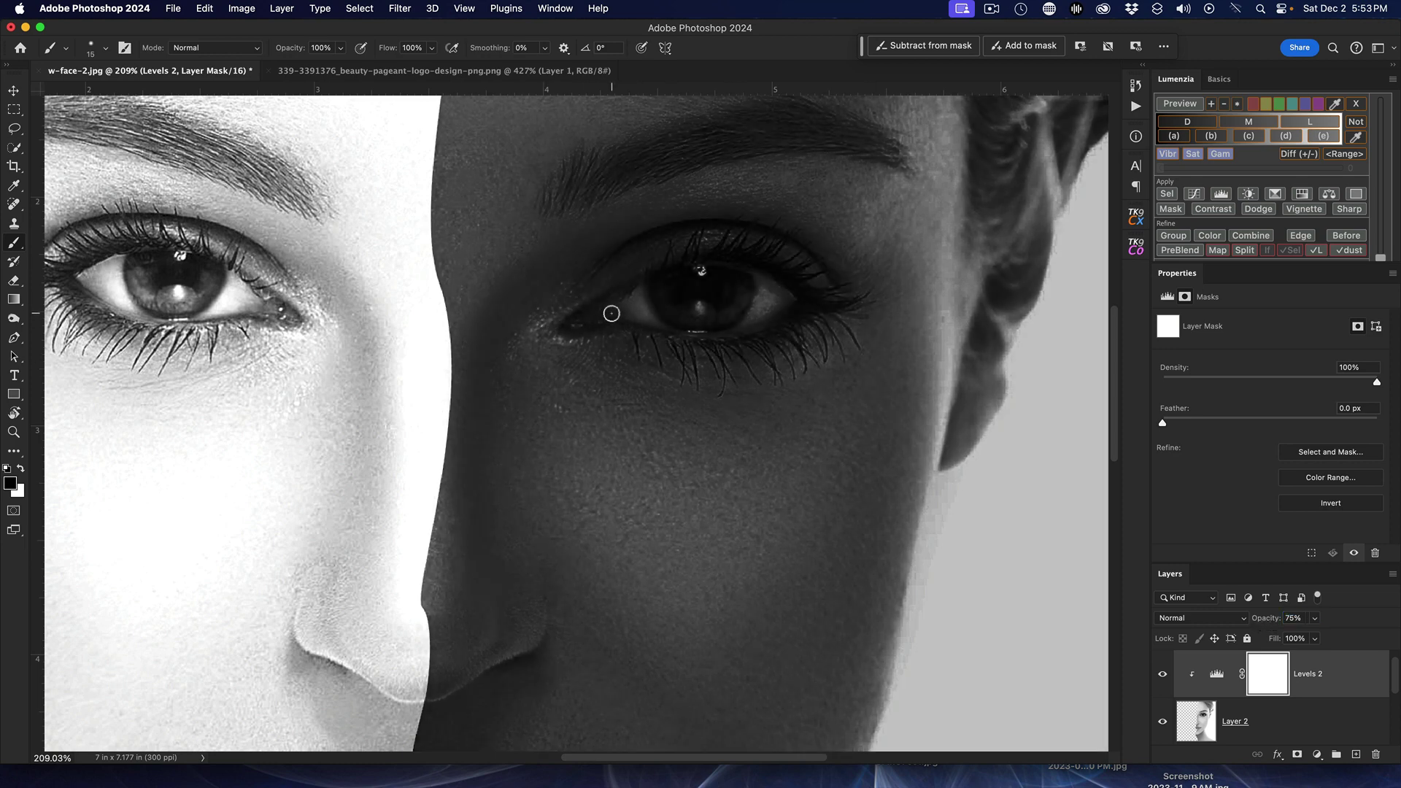
mouse_move(612, 316)
mouse_down()
mouse_move(649, 309)
mouse_move(632, 307)
mouse_move(646, 296)
mouse_move(751, 282)
mouse_move(790, 298)
mouse_move(733, 279)
mouse_move(810, 314)
mouse_move(707, 331)
mouse_move(629, 321)
mouse_move(755, 323)
mouse_move(780, 303)
mouse_move(667, 317)
mouse_move(817, 312)
mouse_move(686, 302)
mouse_move(775, 288)
mouse_move(700, 276)
mouse_move(624, 301)
mouse_move(755, 301)
mouse_move(697, 313)
mouse_move(784, 301)
mouse_up()
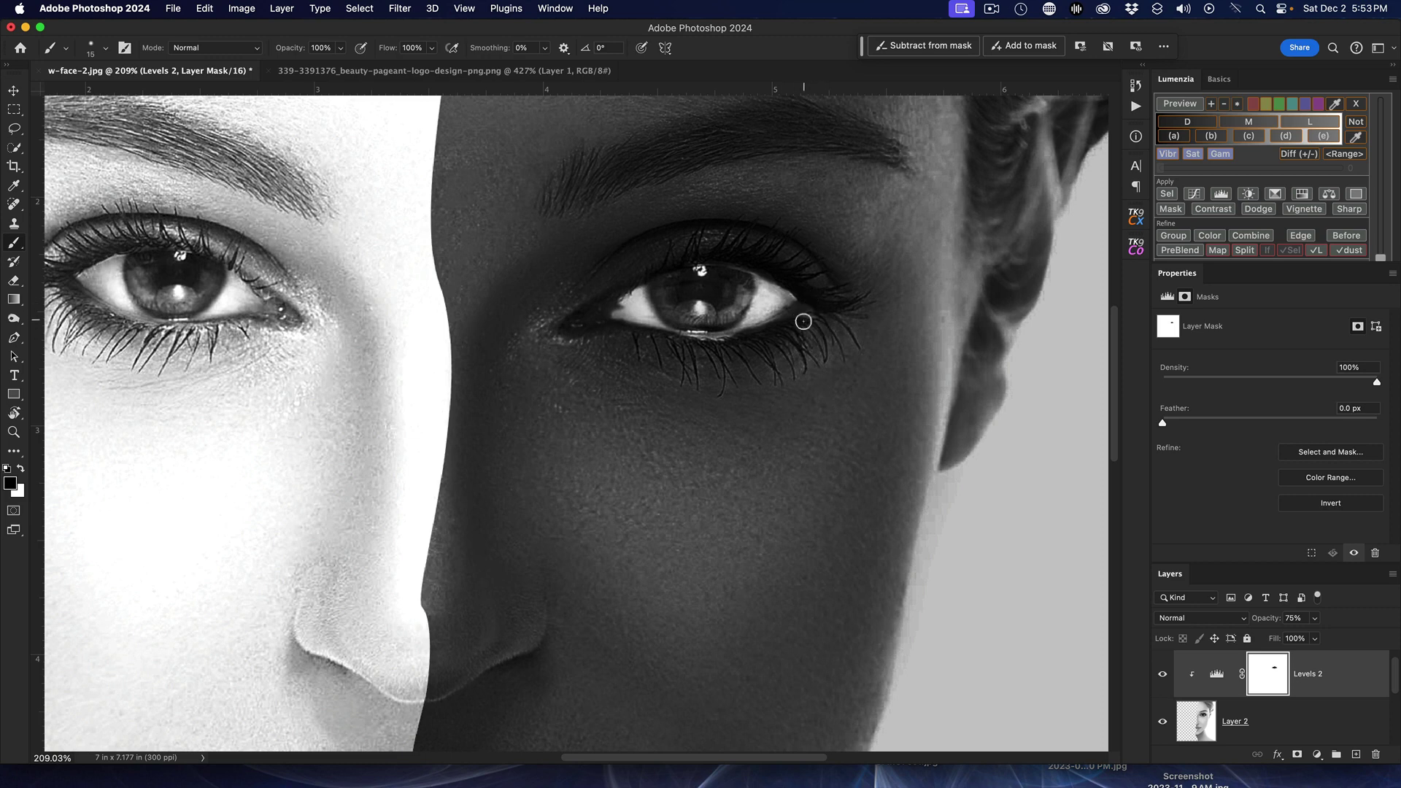
key(x)
key(x)
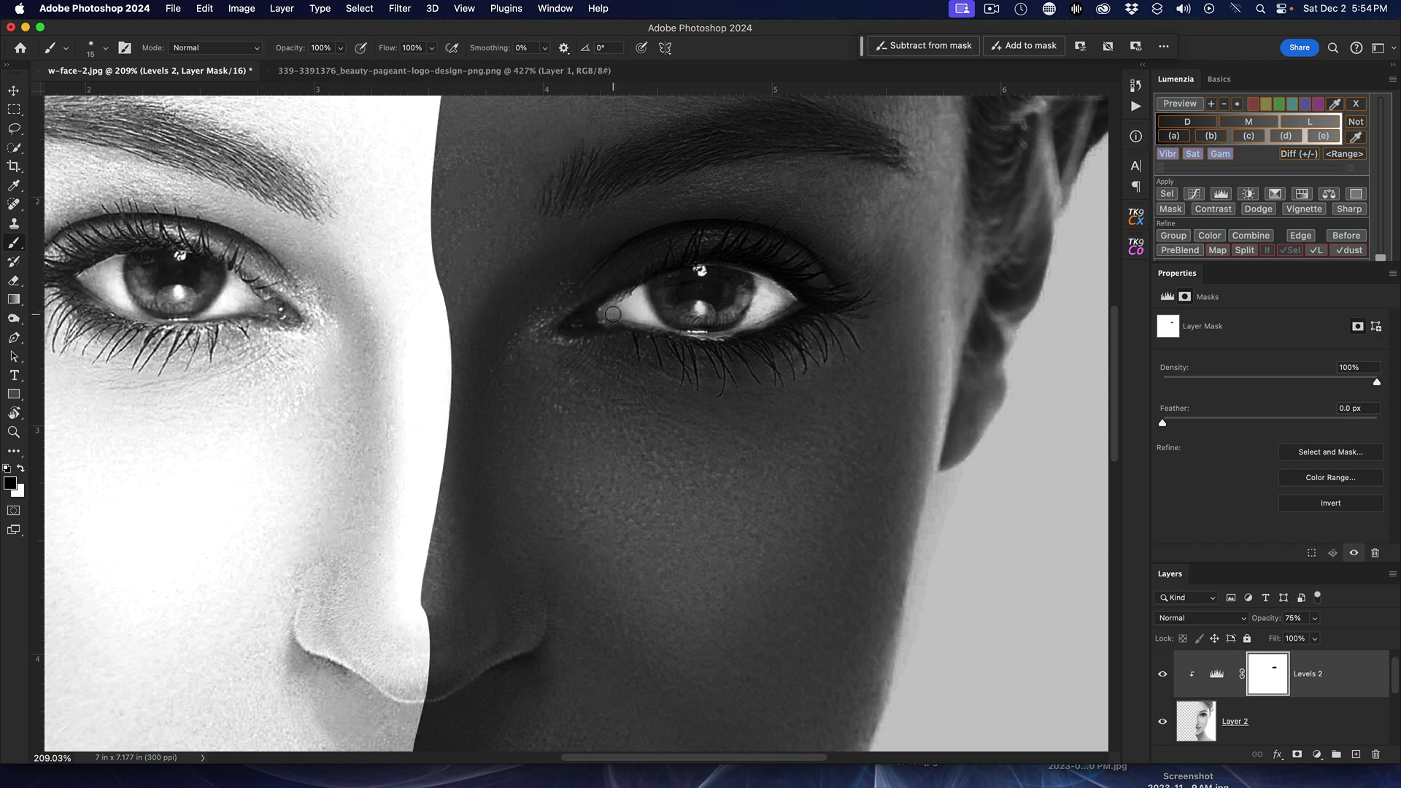
key(bracketleft)
drag(583, 317, 635, 291)
Try the Levels 2 adjustment at 100% opacity, and settle on 85%
scroll(896, 400, down, 3)
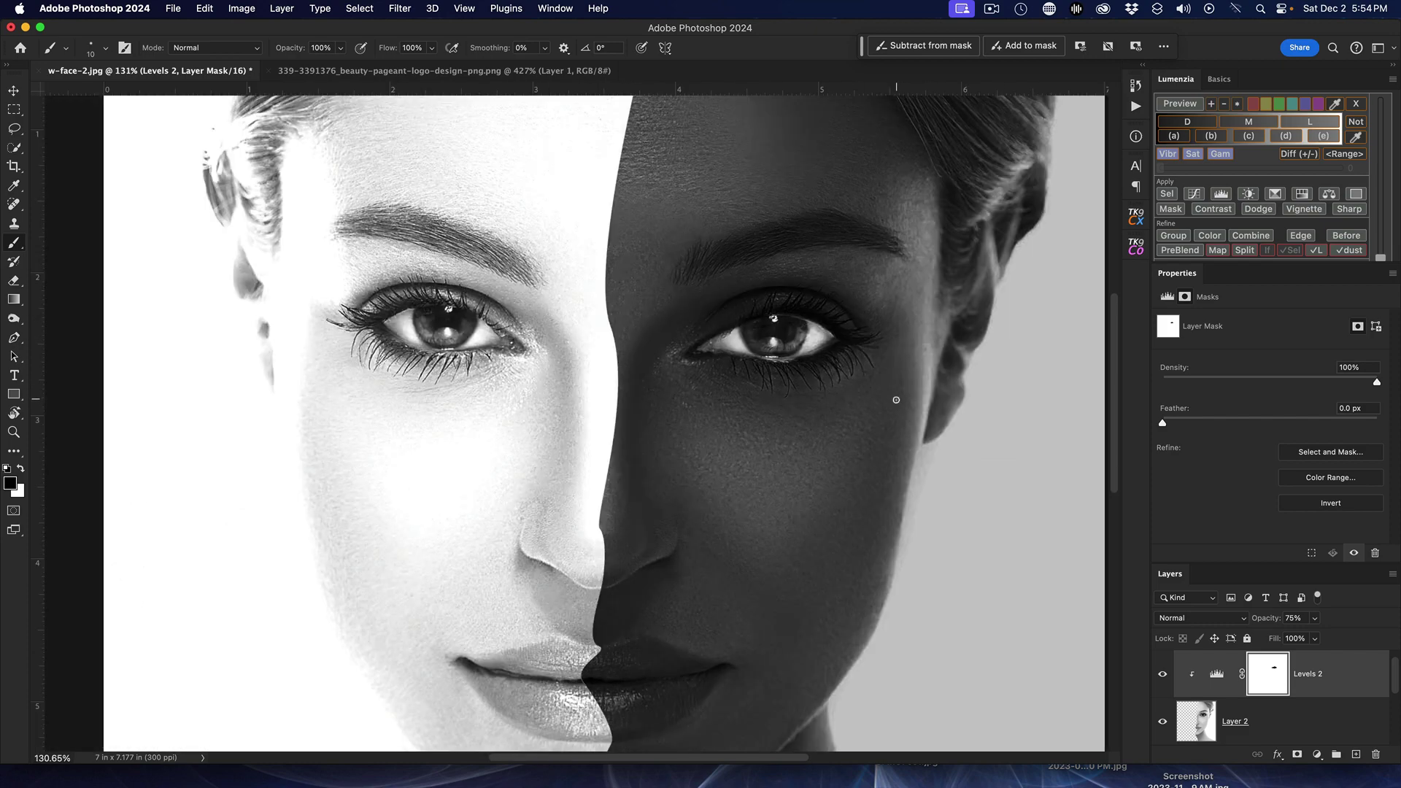
scroll(896, 399, down, 3)
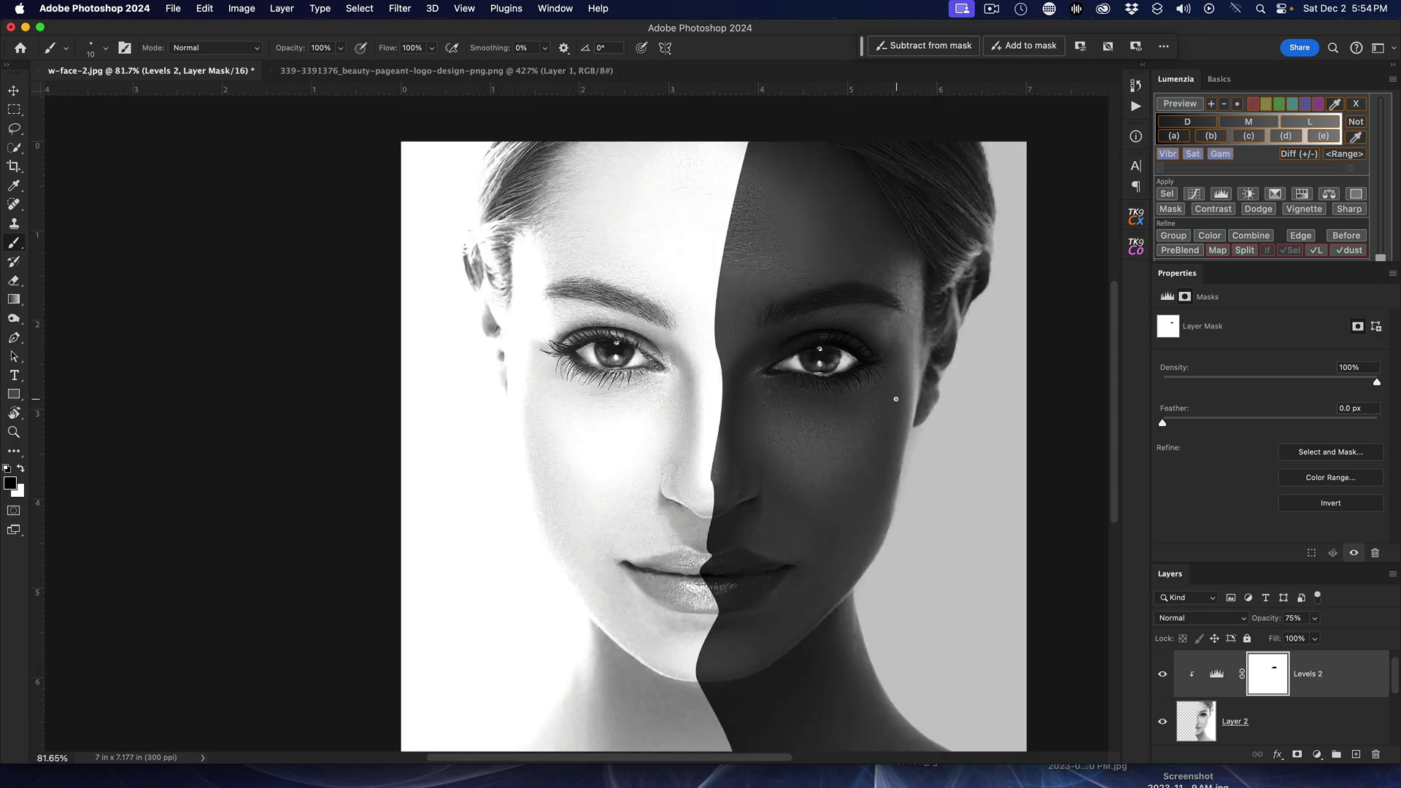
scroll(896, 399, up, 3)
scroll(896, 399, down, 2)
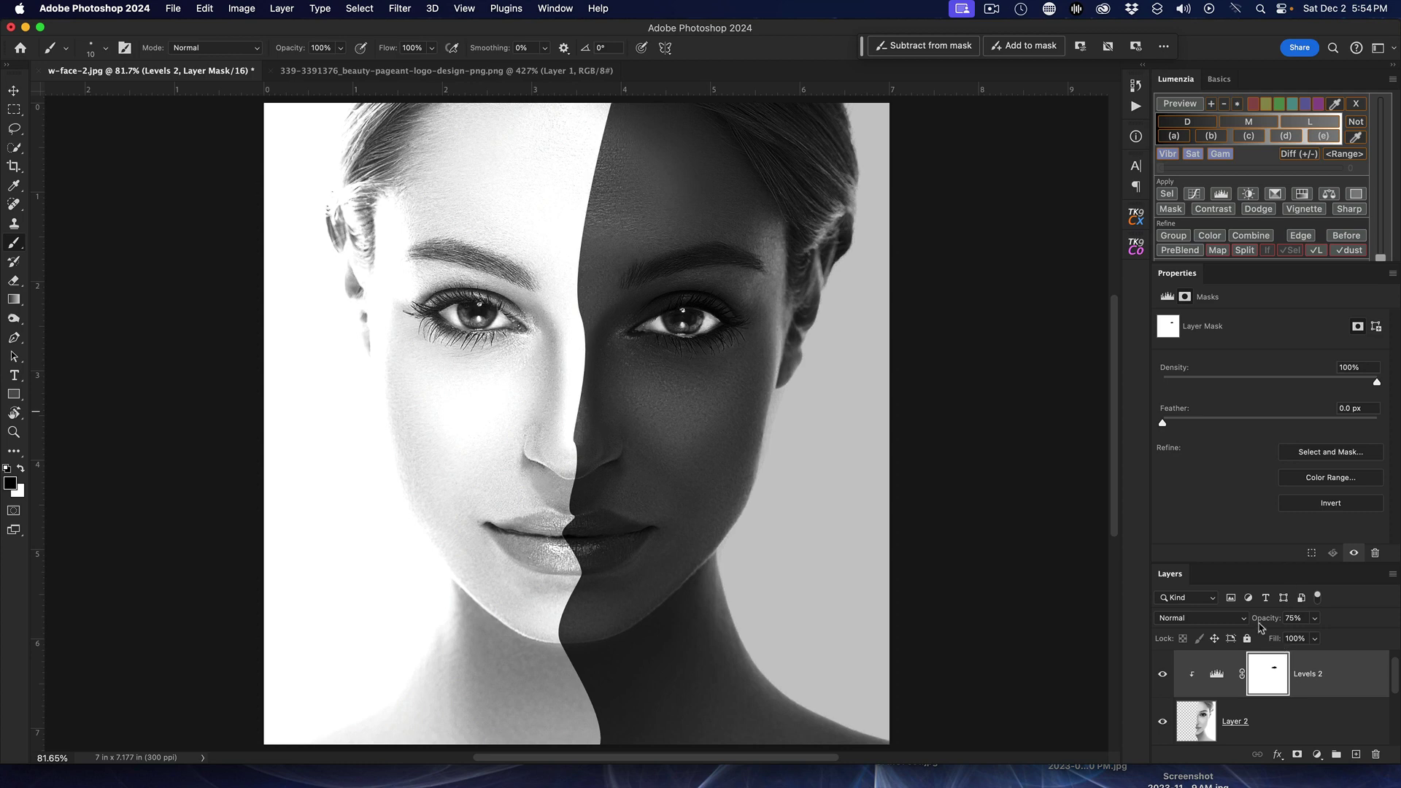
click(1293, 618)
text(100)
key(Return)
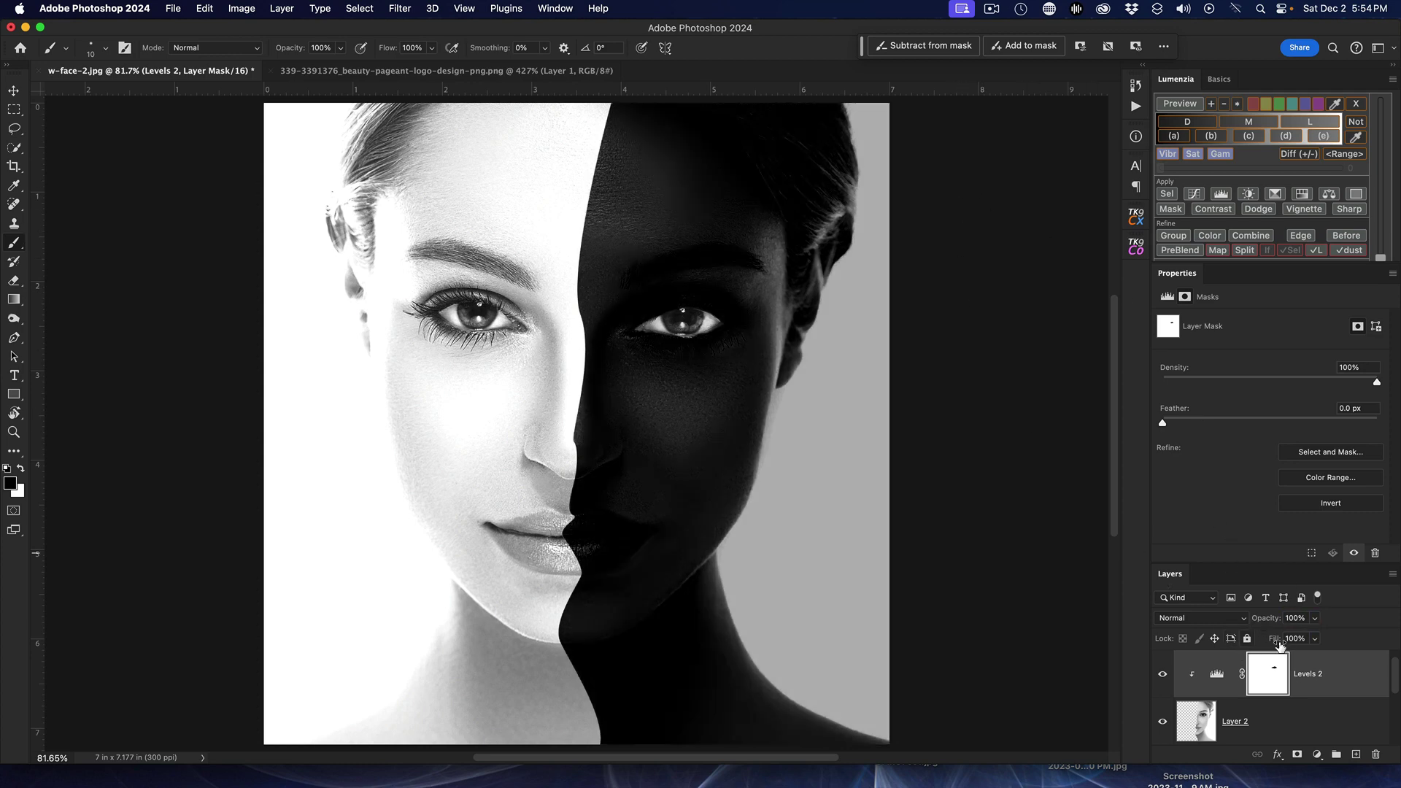
drag(1273, 621, 1262, 624)
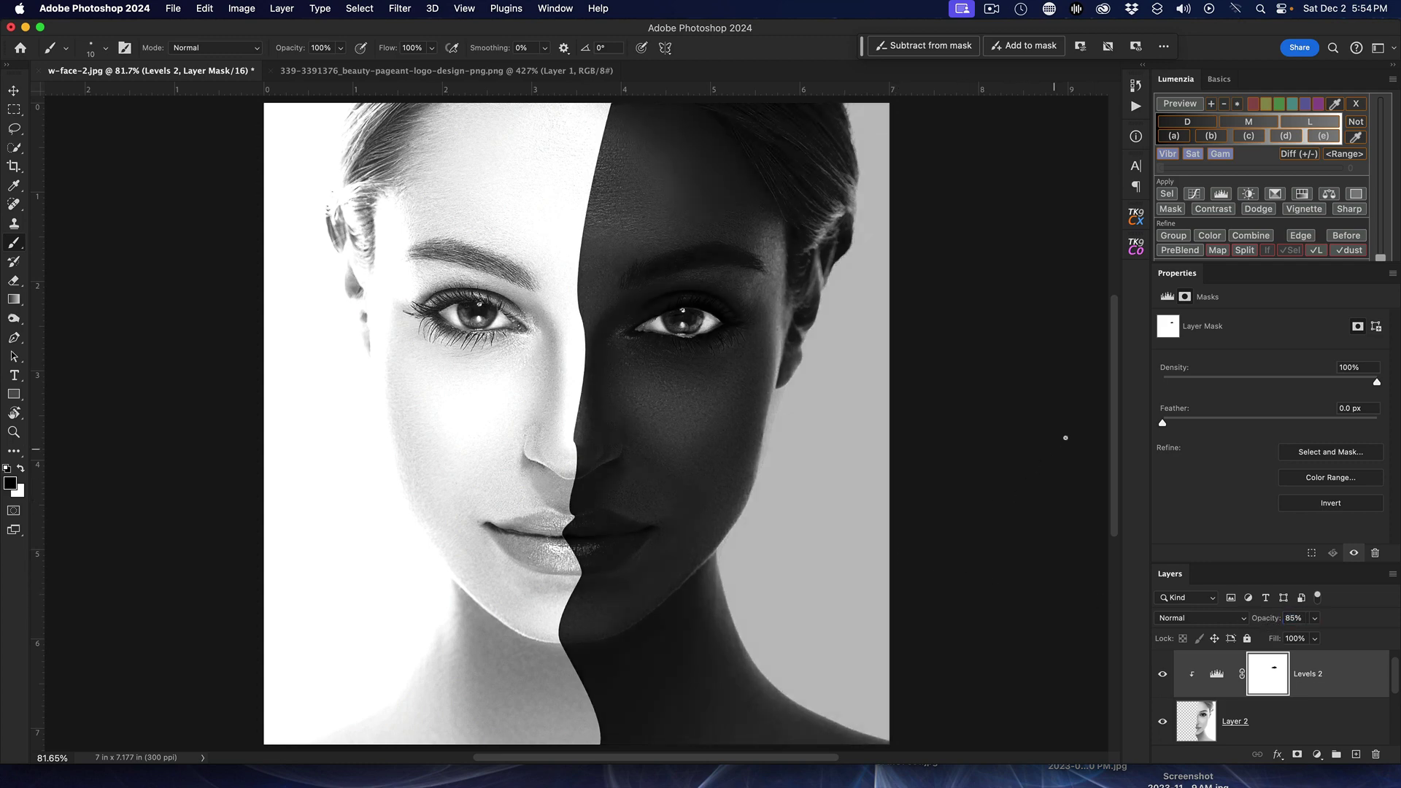
drag(1114, 388, 1119, 323)
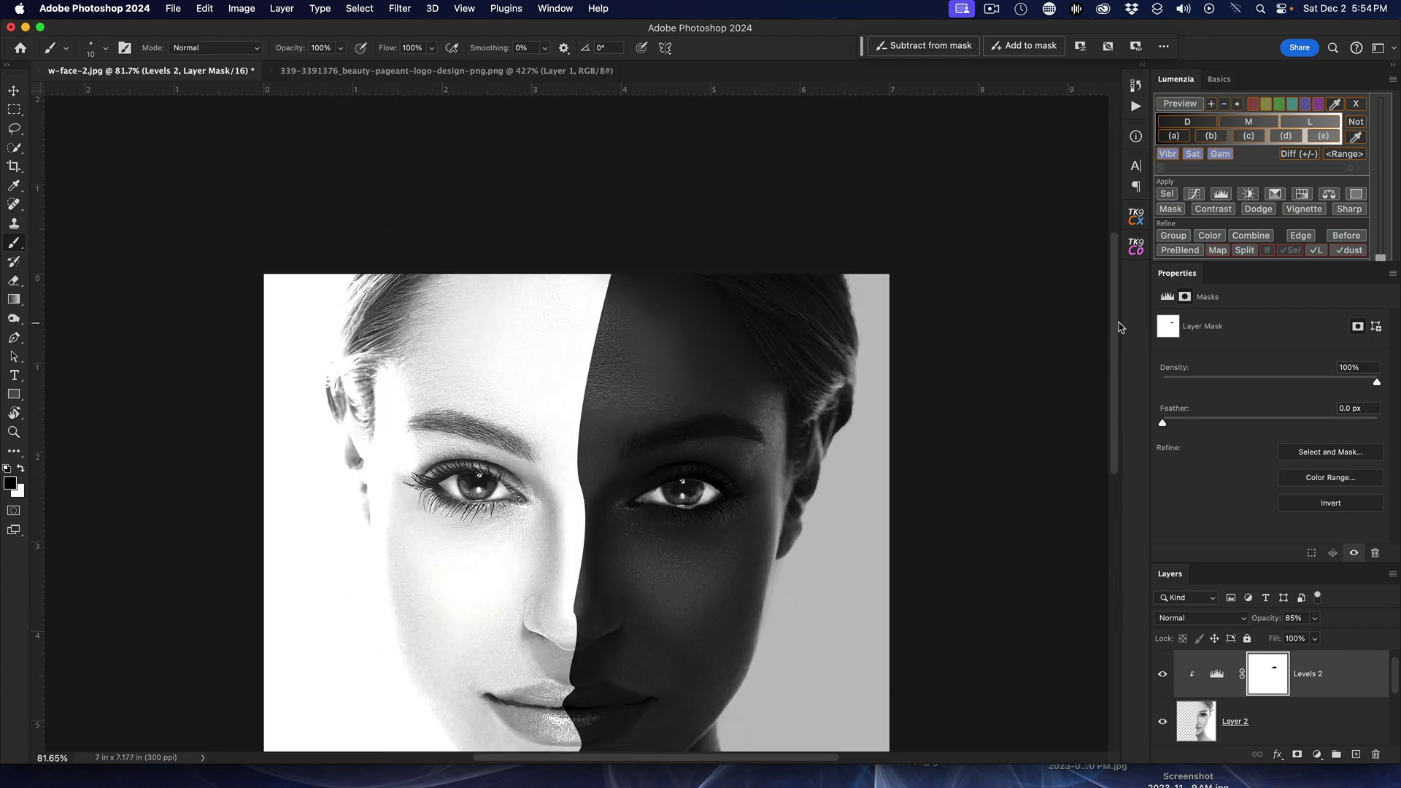
Move the gold Miss Heritage Pageant logo layer from its own document into the w-face-2.jpg portrait
click(493, 77)
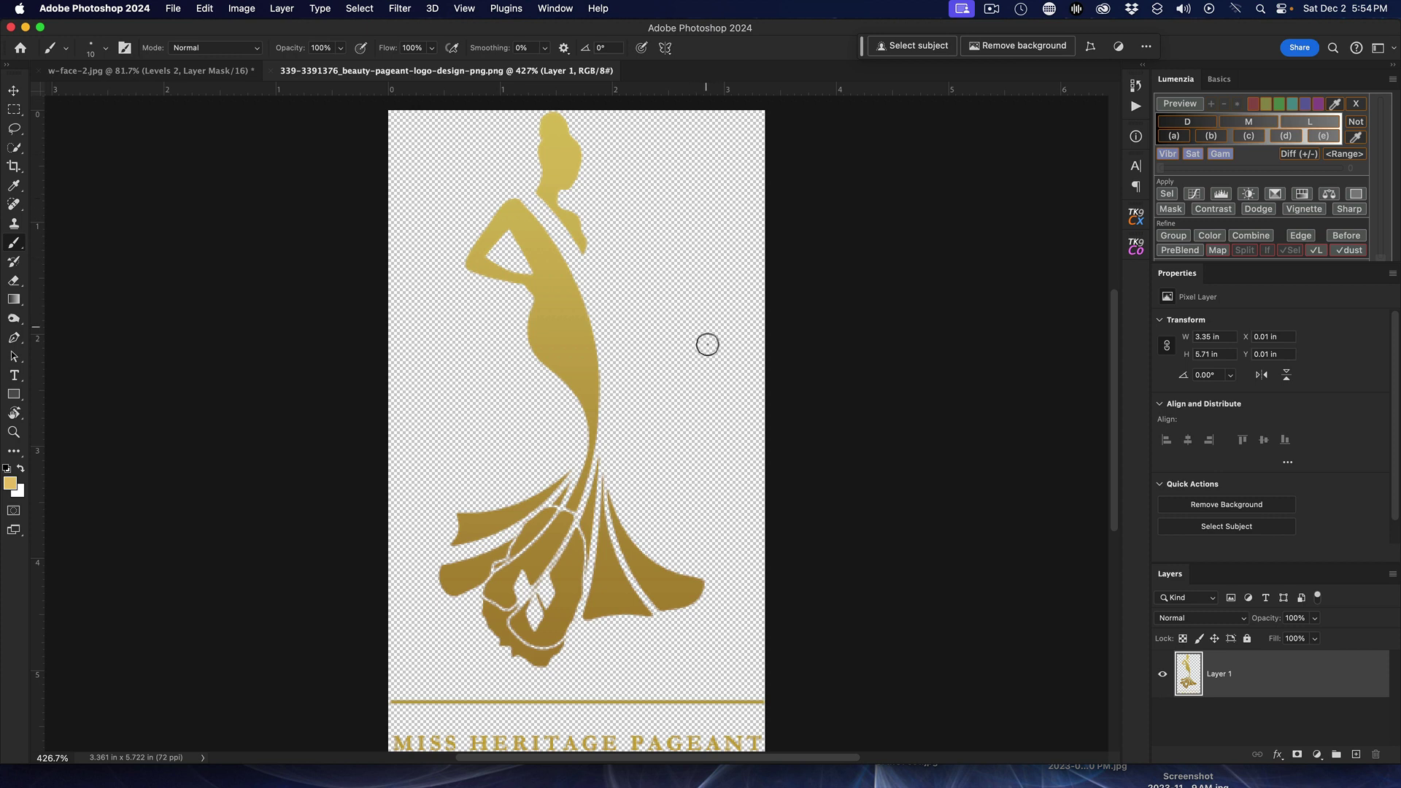
click(13, 90)
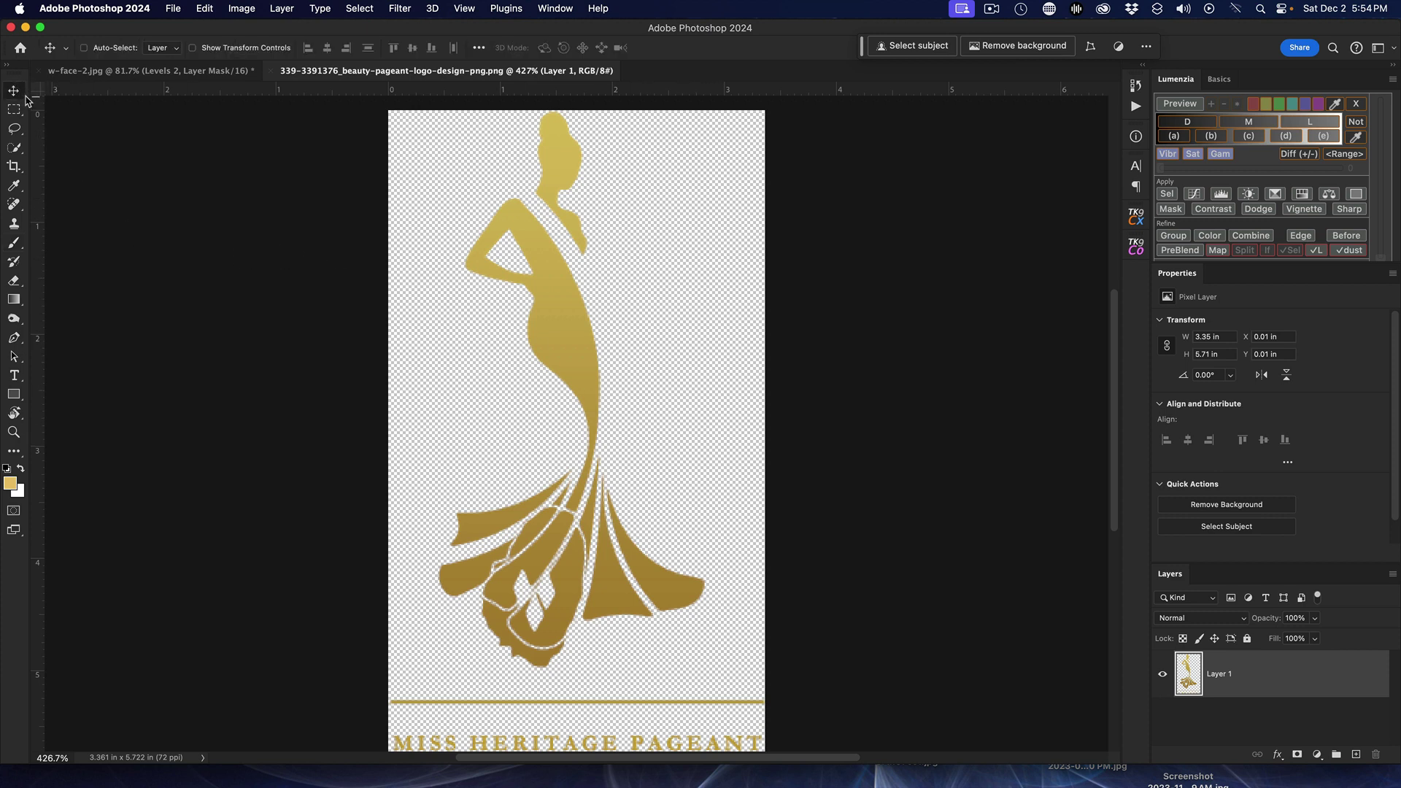
drag(548, 261, 468, 505)
click(737, 312)
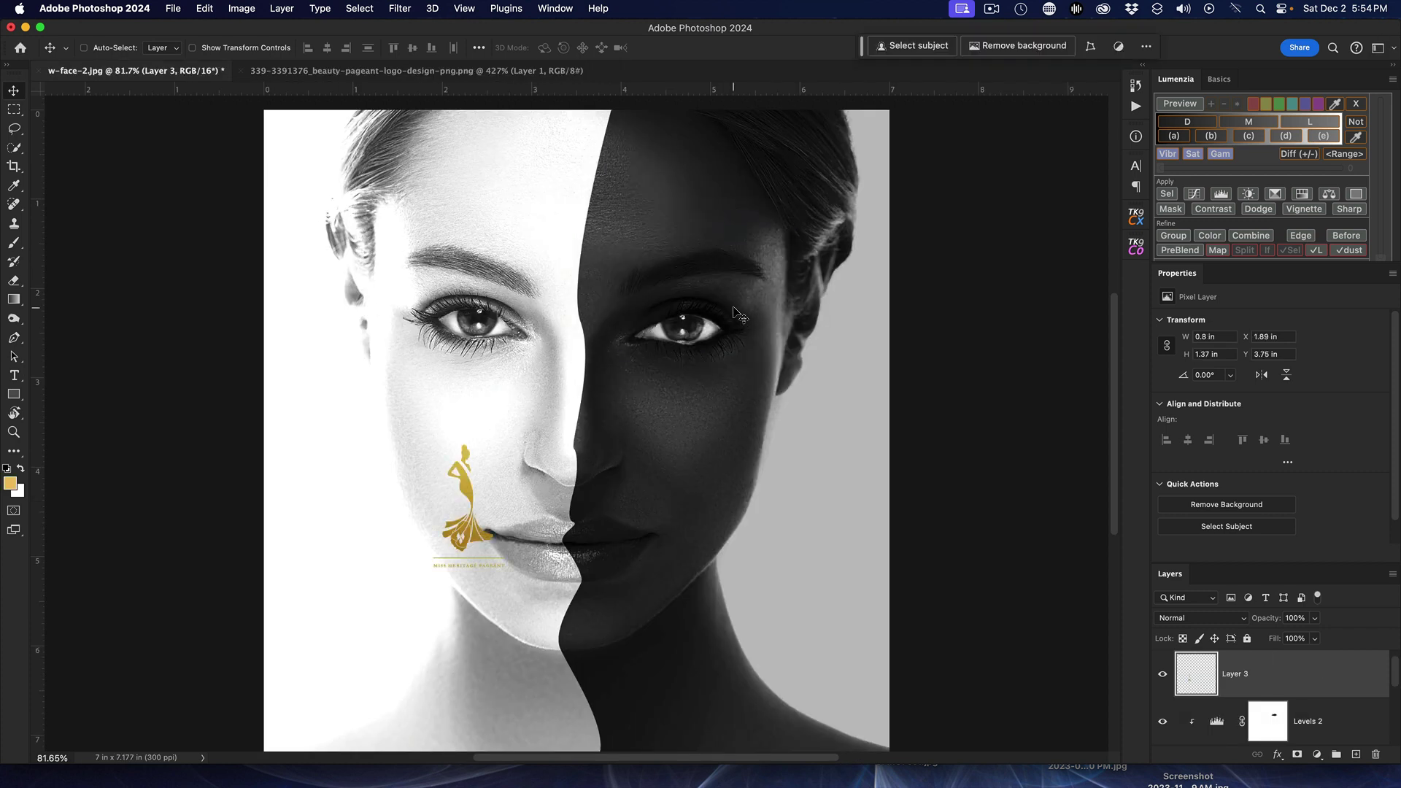
Enlarge the logo to about 1.61 by 2.75 in and place it in the portrait's lower-left corner
key(super+t)
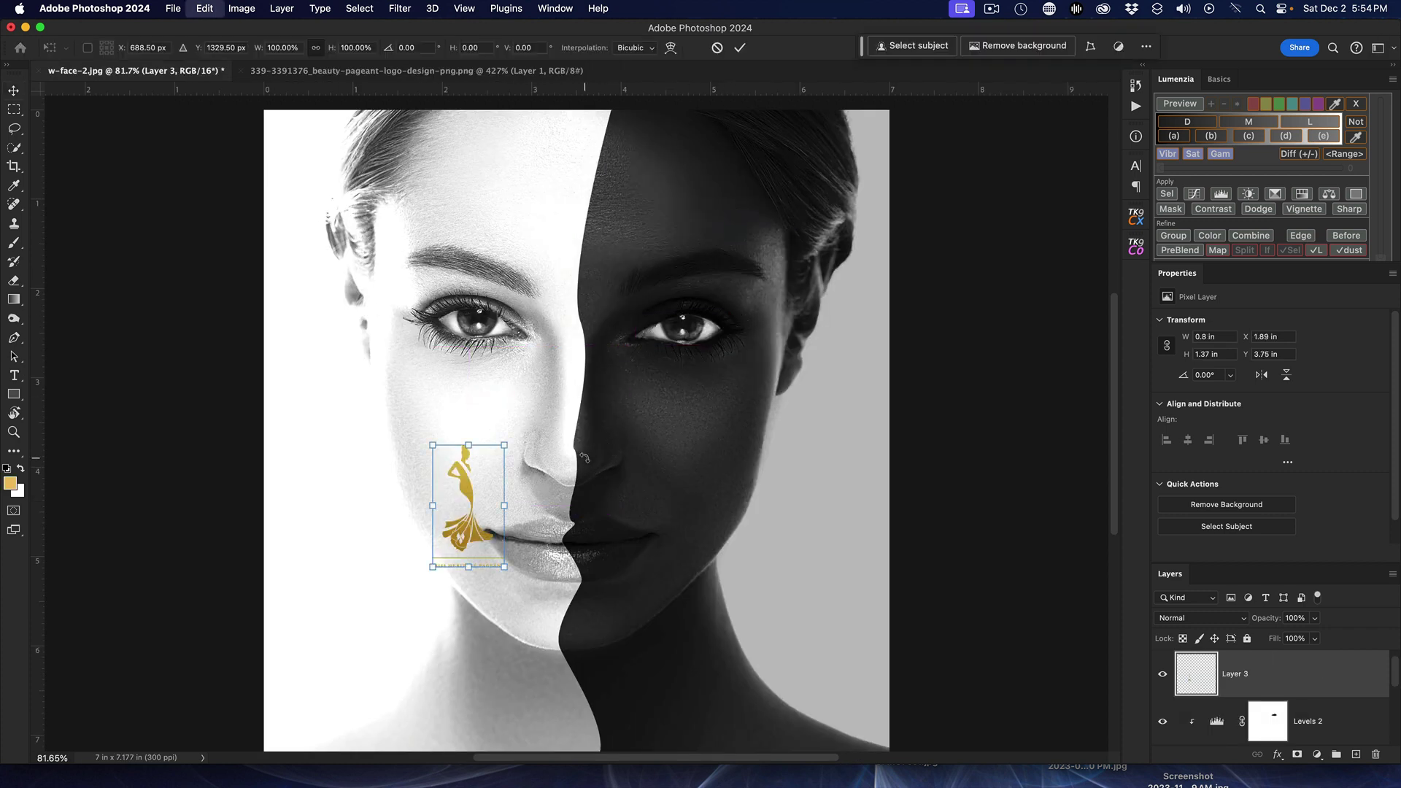
drag(432, 567, 351, 684)
key(Return)
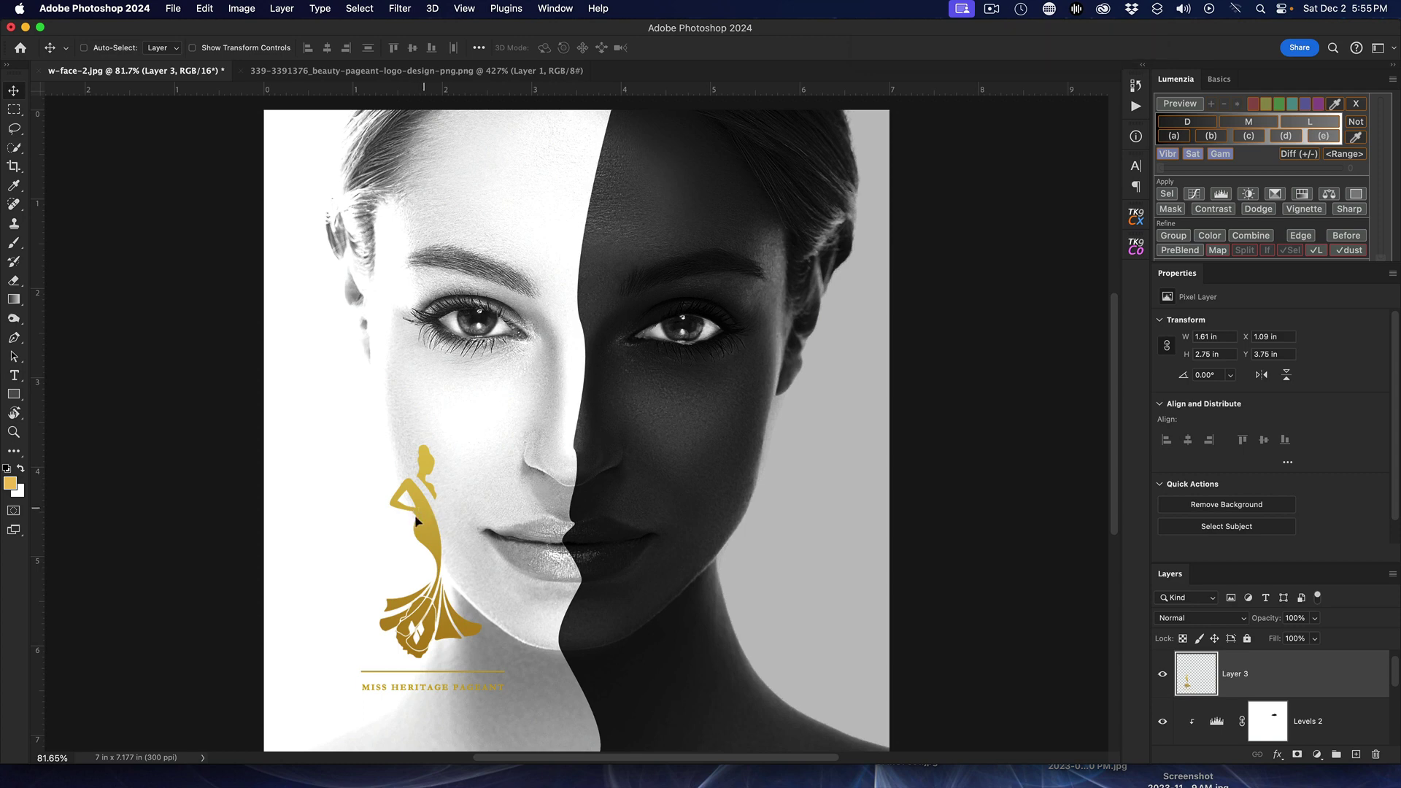
drag(423, 506, 343, 540)
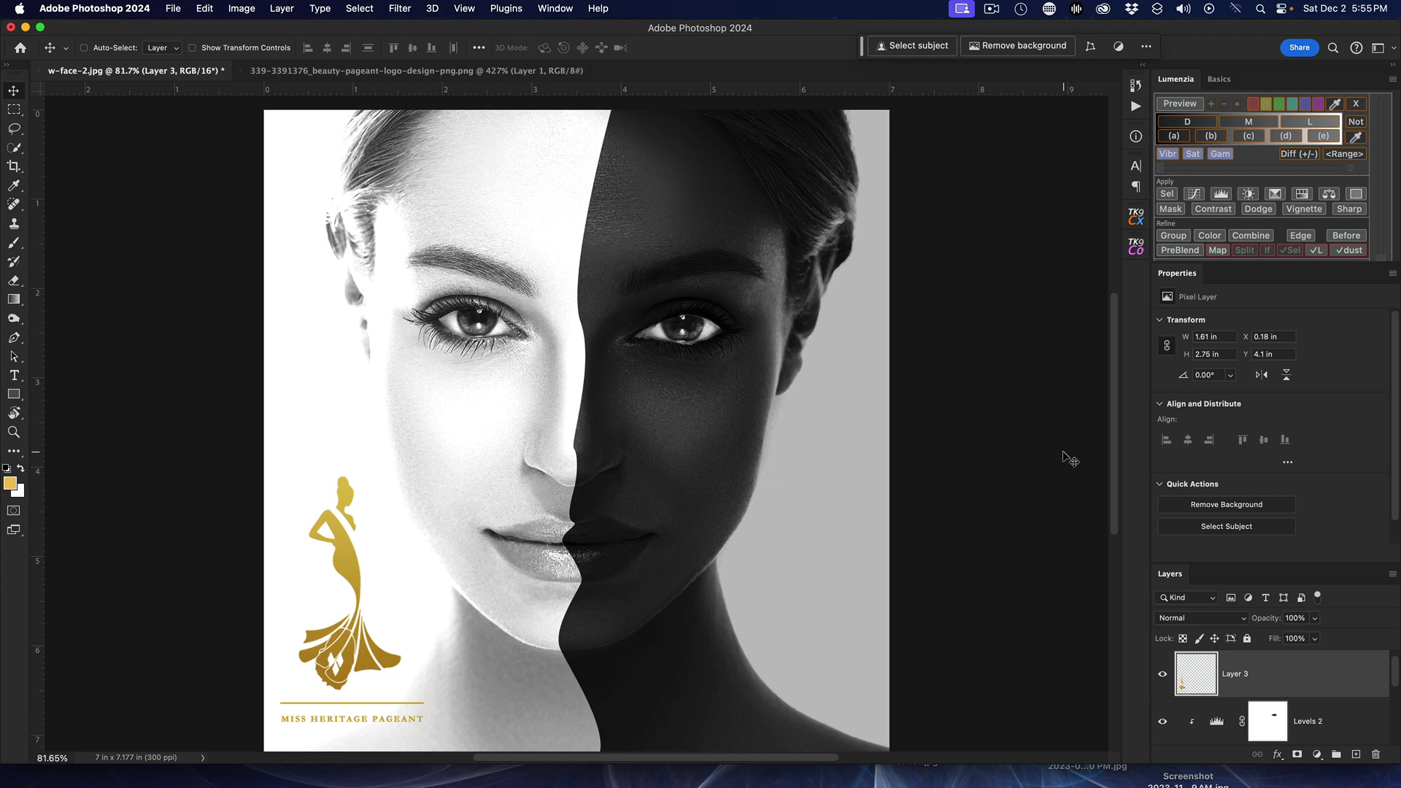
click(992, 14)
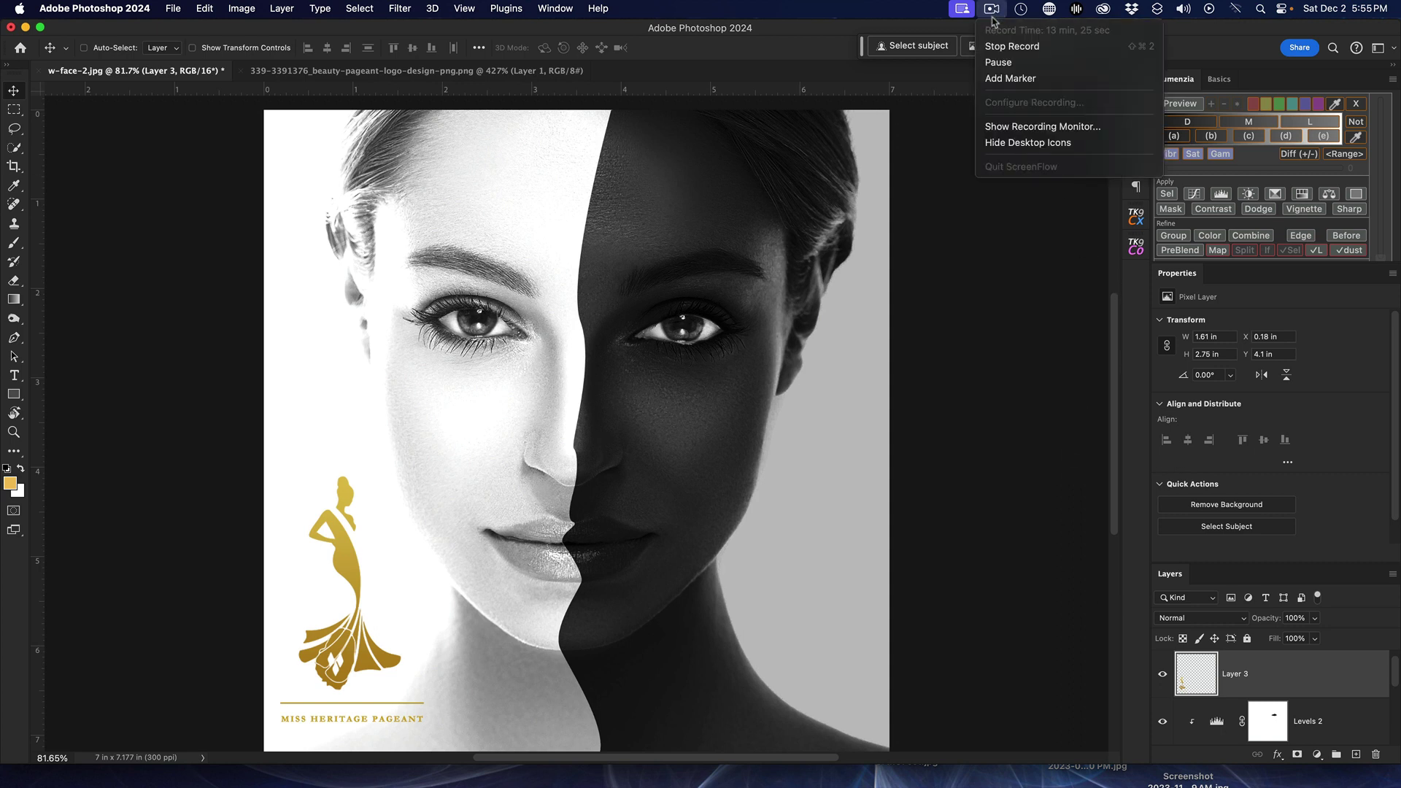
click(986, 50)
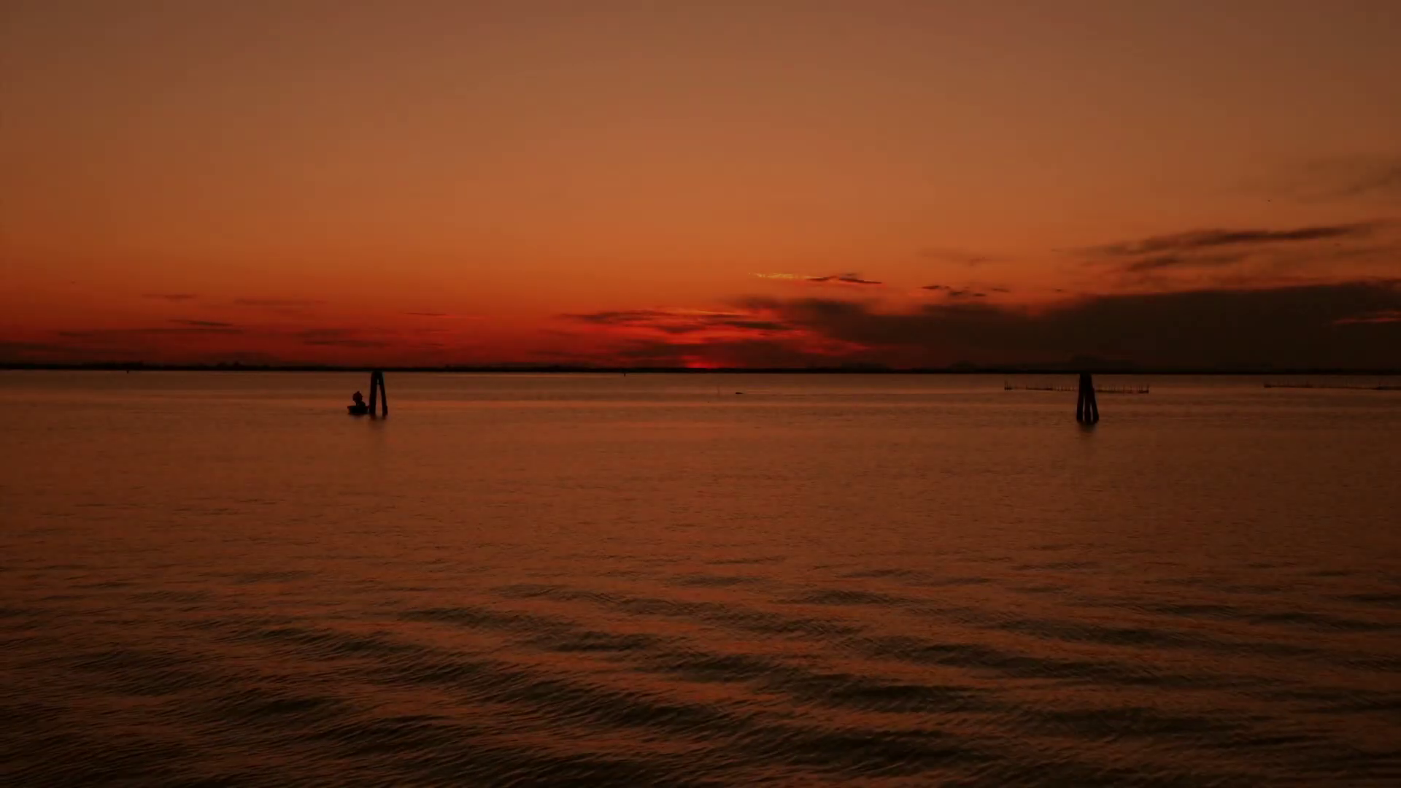